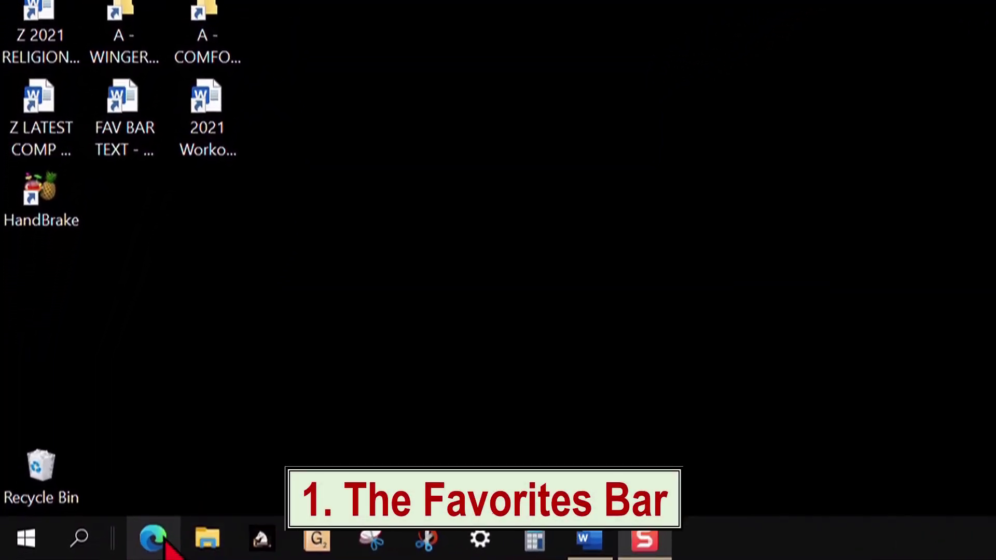
# Launch Edge, search for Amazon, and open the Amazon site from its favorites-bar favorite.
pyautogui.click(153, 539)
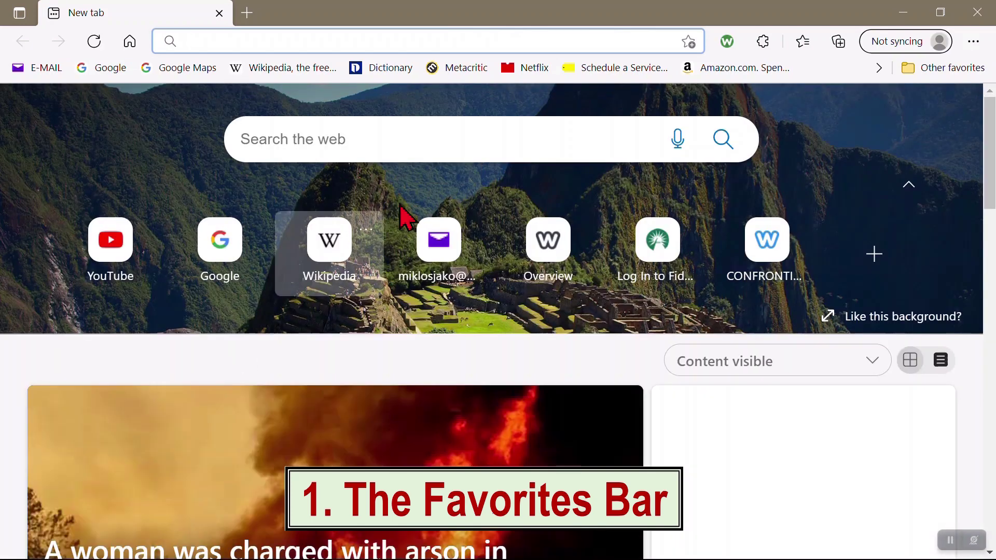
pyautogui.click(369, 139)
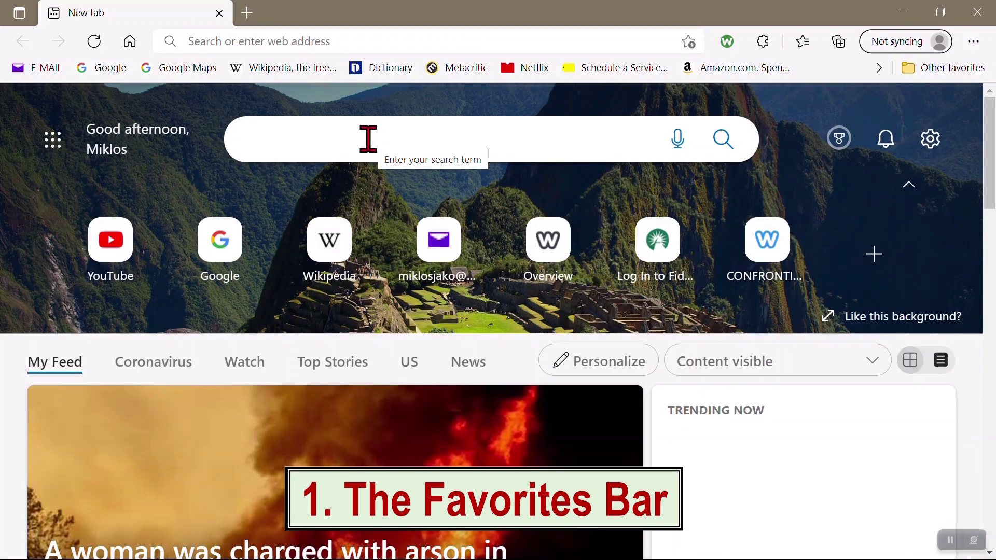
pyautogui.write('Am')
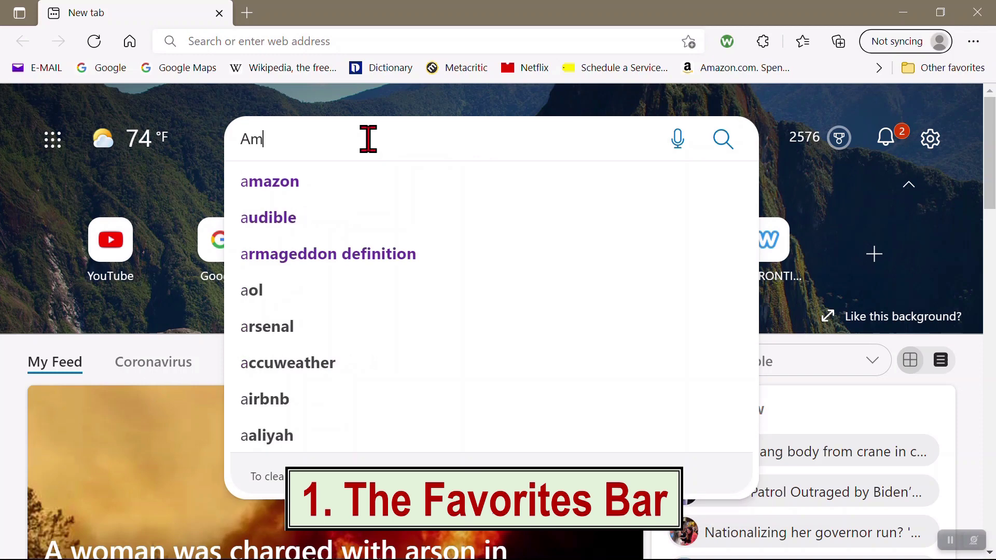
pyautogui.write('azon')
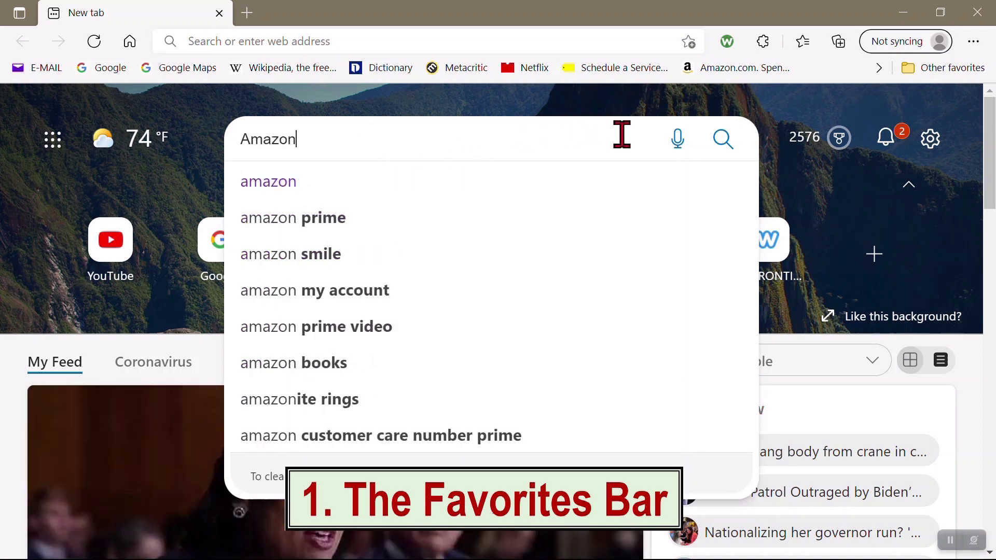
pyautogui.click(723, 139)
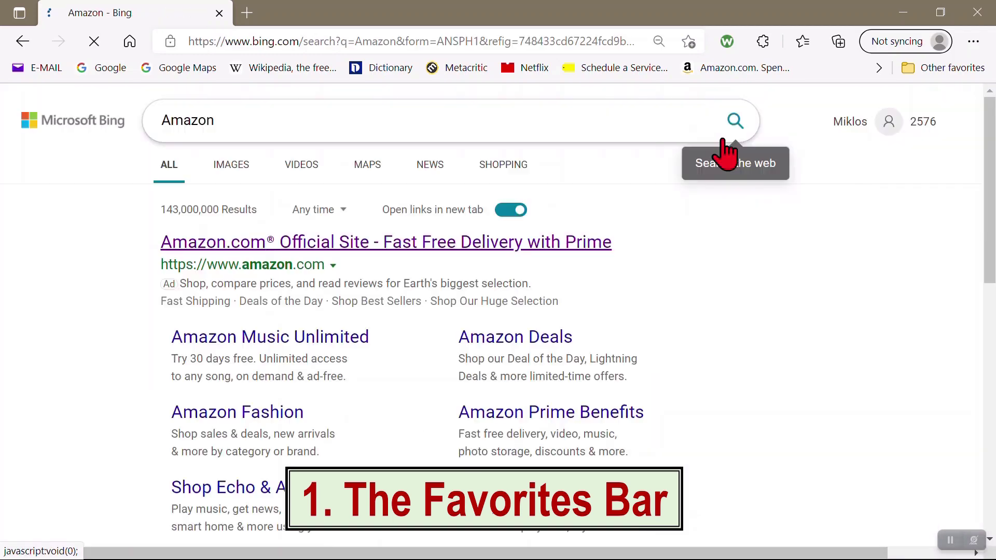
pyautogui.click(447, 244)
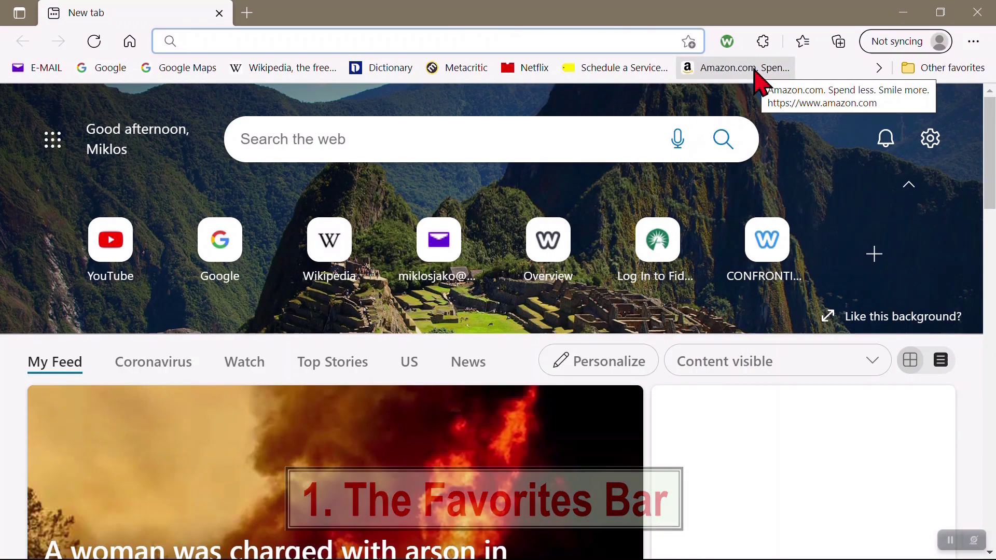
pyautogui.click(754, 72)
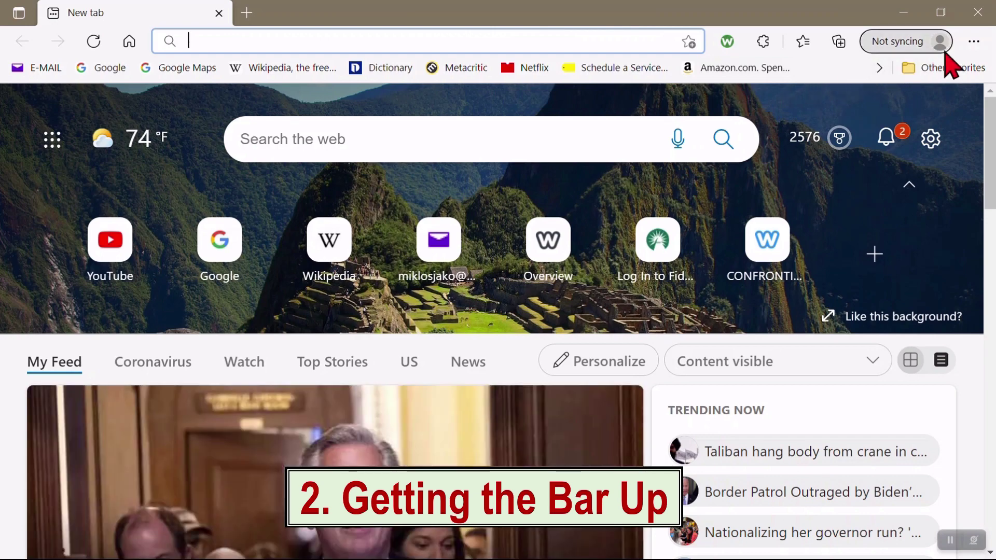
# Set Show favorites bar to Never in Edge's Appearance settings.
pyautogui.click(973, 44)
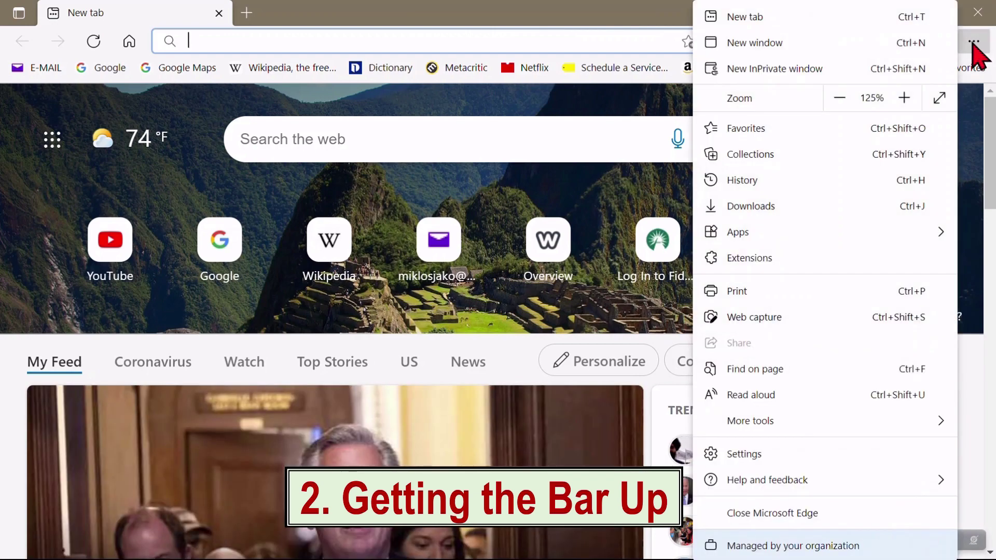
pyautogui.click(763, 454)
pyautogui.click(84, 257)
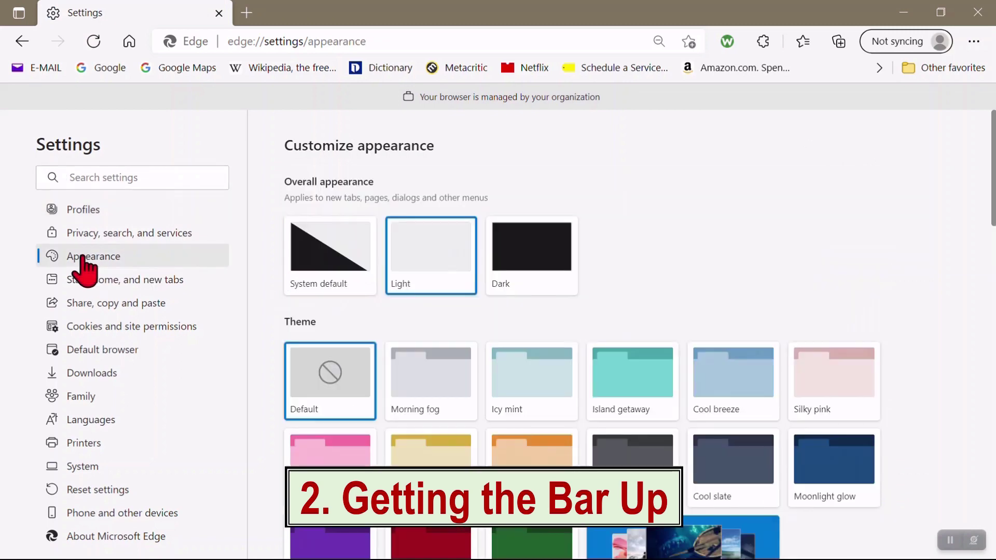
pyautogui.moveTo(992, 186); pyautogui.dragTo(990, 340)
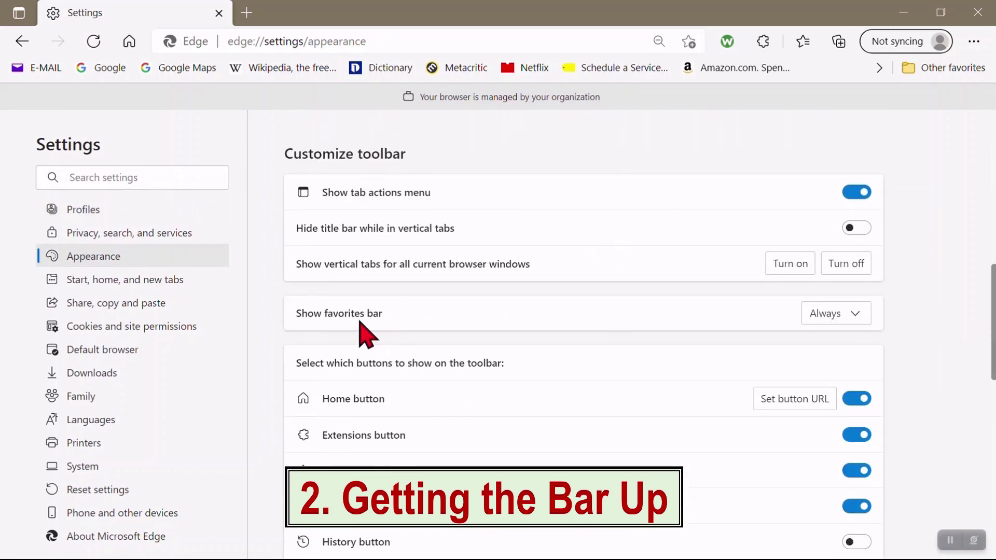
pyautogui.click(851, 317)
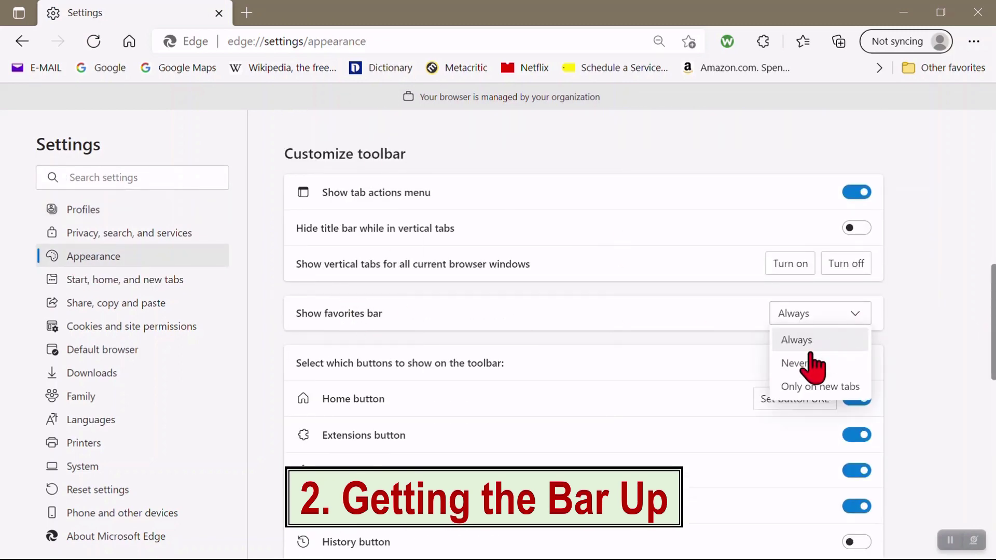
pyautogui.click(794, 363)
# Toggle the favorites bar with Ctrl+Shift+B, leaving it hidden.
pyautogui.press('Up')
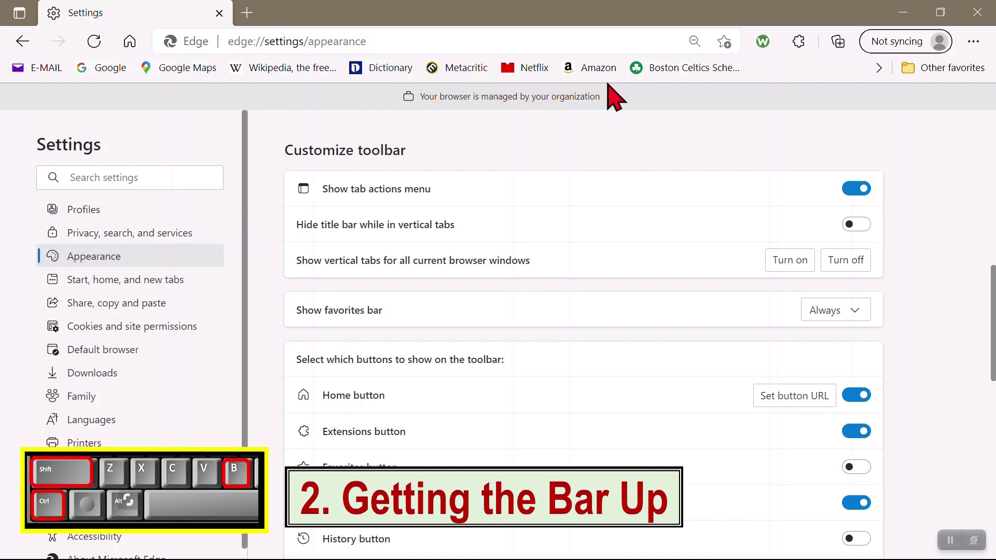
pyautogui.hotkey('ctrl', 'shift', 'b')
pyautogui.hotkey('ctrl', 'shift', 'b')
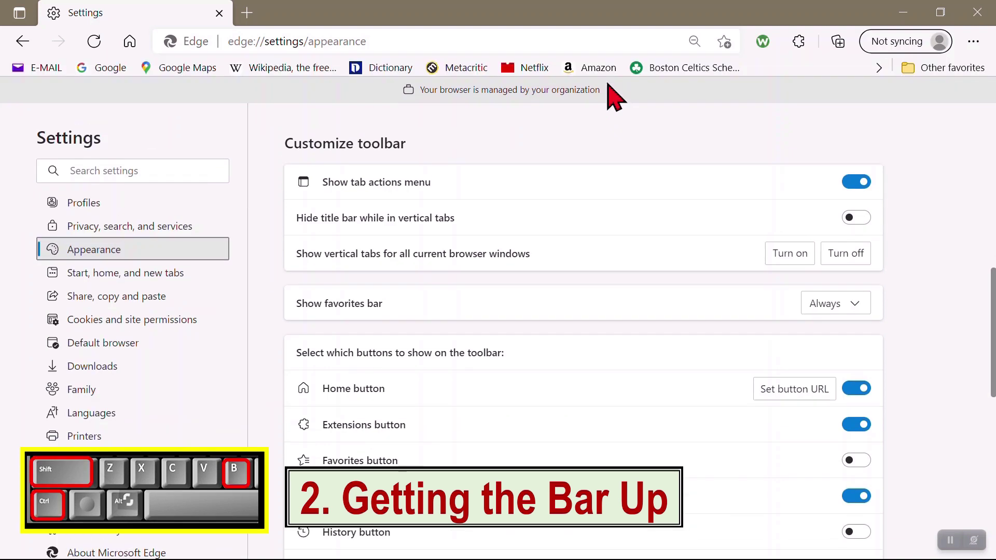
pyautogui.hotkey('ctrl', 'shift', 'b')
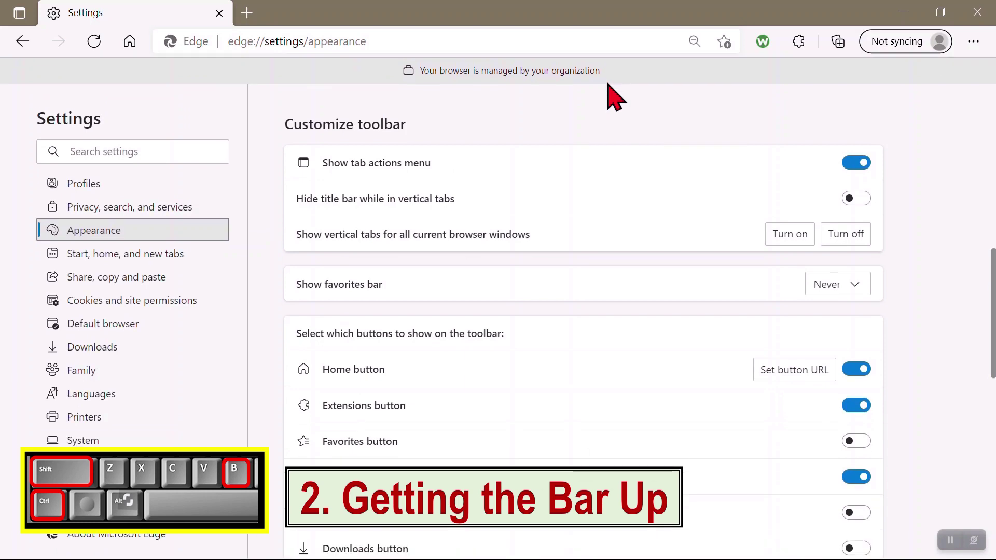
pyautogui.hotkey('ctrl', 'shift', 'b')
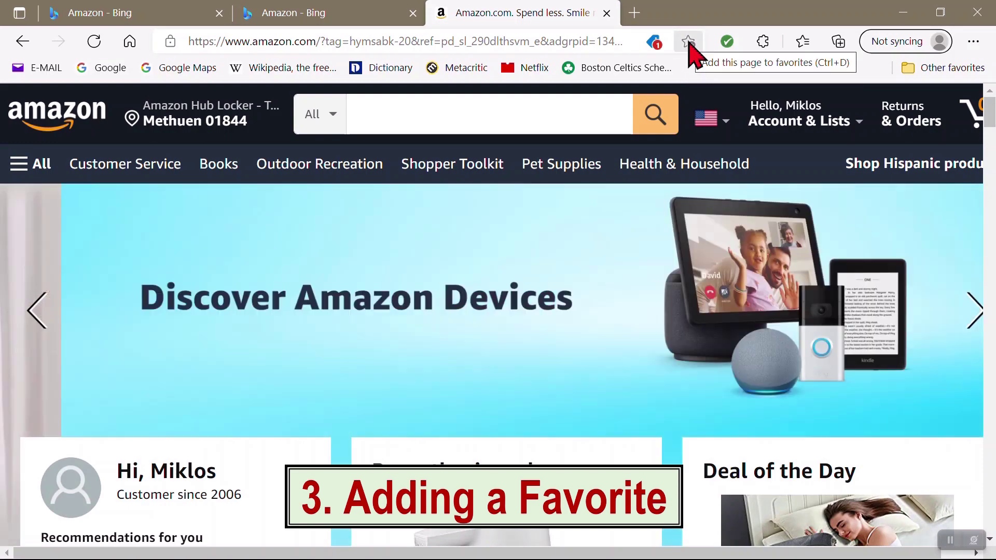
# Save the Amazon.com page as a favorite and check it in the Favorites list.
pyautogui.click(688, 43)
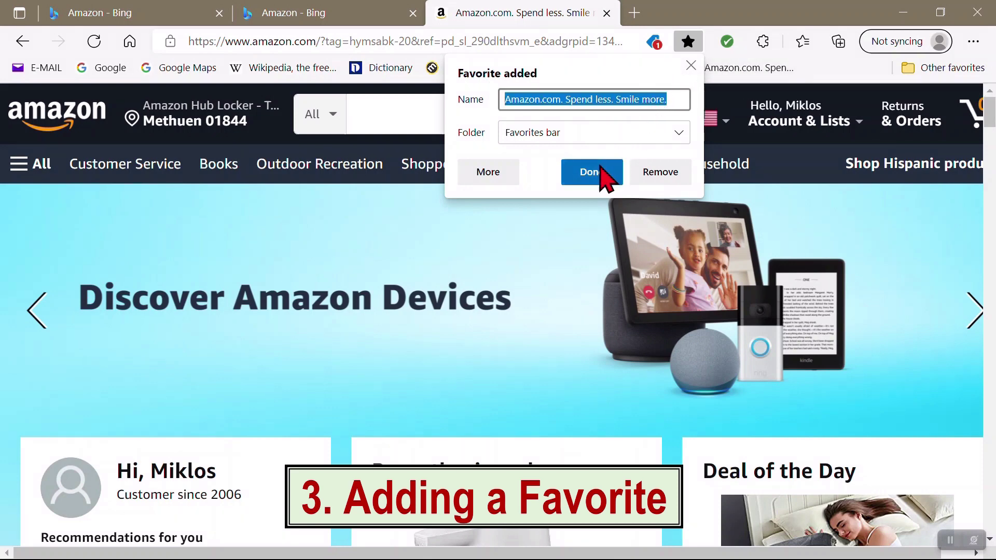
pyautogui.click(601, 169)
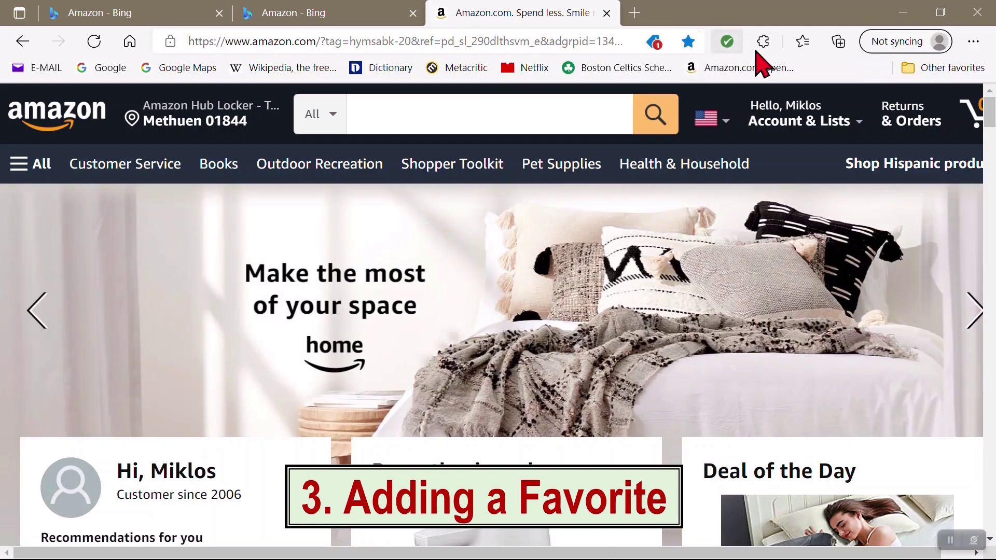
pyautogui.click(803, 43)
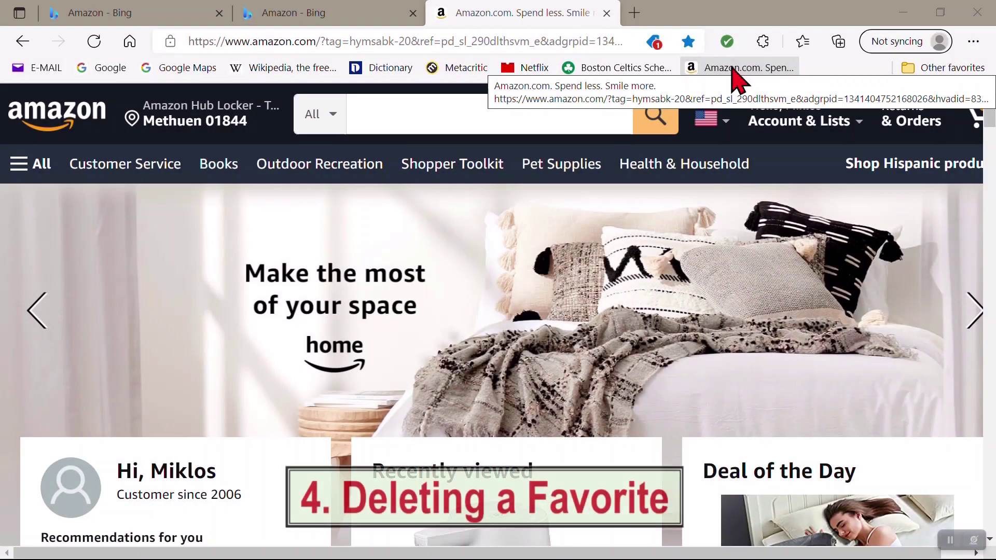
# Delete the Amazon.com favorite from the favorites bar.
pyautogui.rightClick(733, 68)
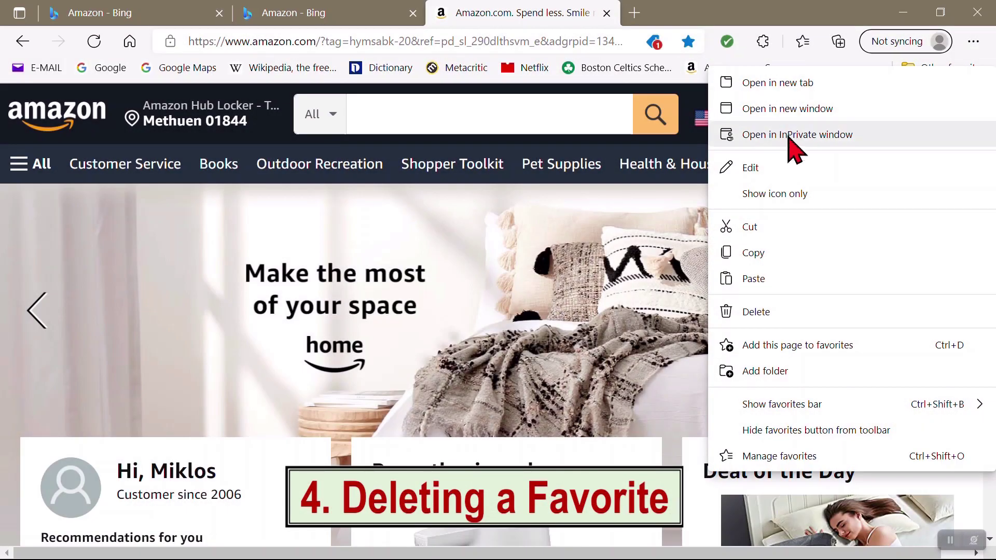
pyautogui.click(747, 311)
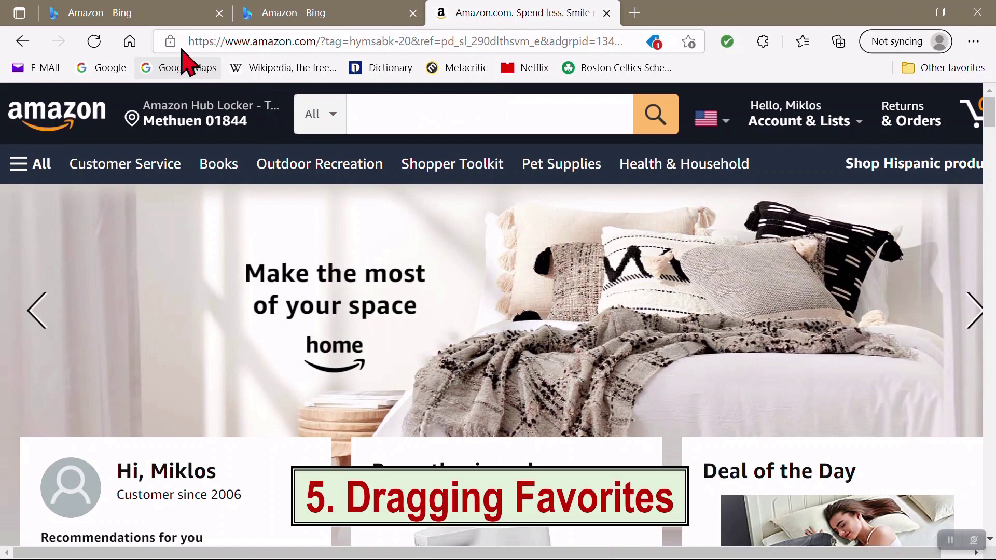
# Drag the Amazon page onto the favorites bar and move Boston Celtics Schedule to the bar's end.
pyautogui.moveTo(172, 43); pyautogui.dragTo(694, 73)
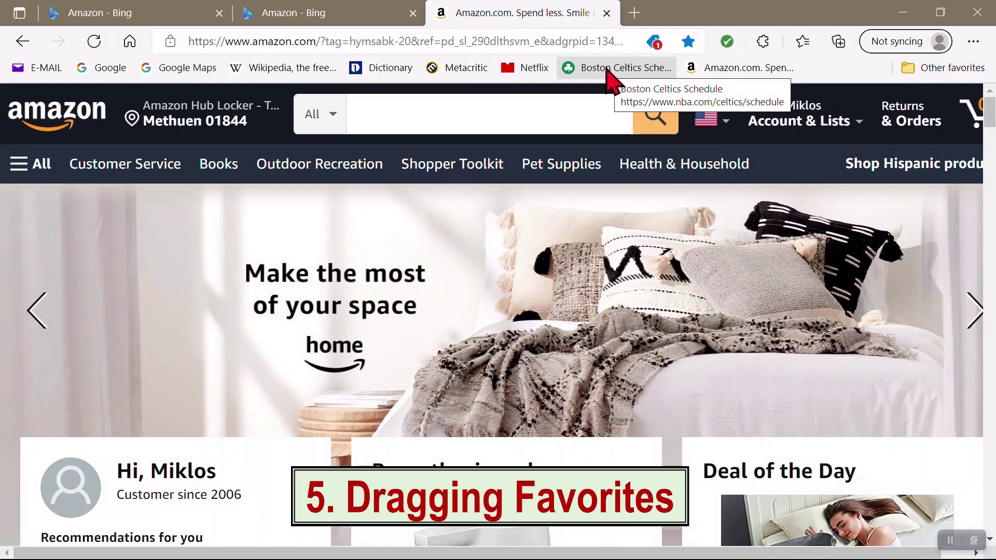
pyautogui.moveTo(607, 70)
pyautogui.mouseDown()
pyautogui.moveTo(549, 69)
pyautogui.moveTo(516, 96)
pyautogui.moveTo(83, 66)
pyautogui.mouseUp()
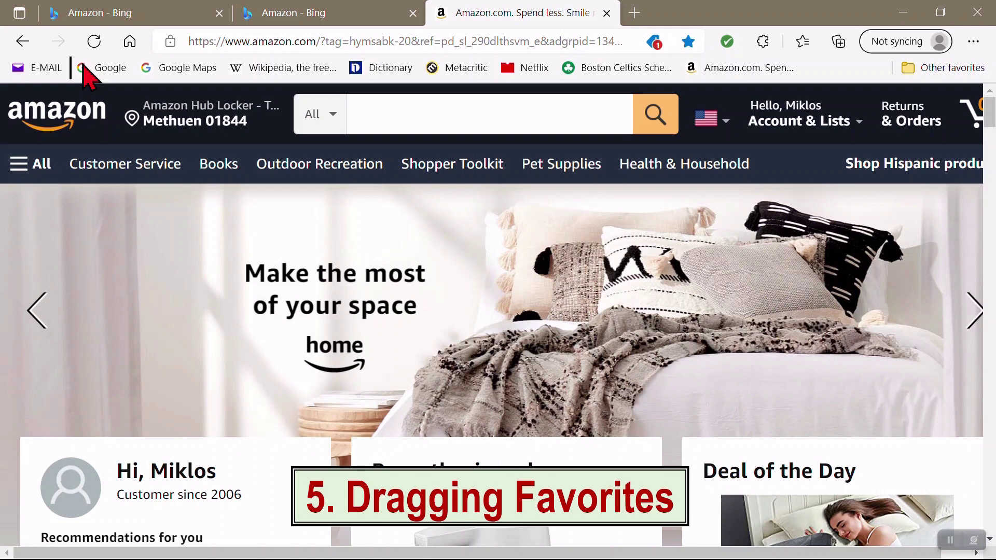
pyautogui.moveTo(84, 73); pyautogui.dragTo(84, 71)
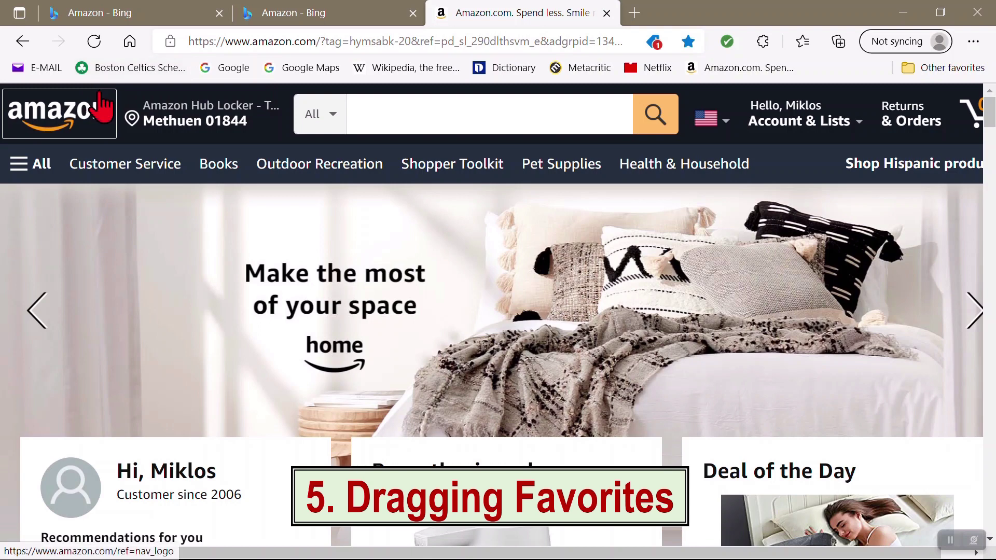
pyautogui.moveTo(101, 76)
pyautogui.mouseDown()
pyautogui.moveTo(107, 64)
pyautogui.moveTo(250, 83)
pyautogui.moveTo(783, 91)
pyautogui.moveTo(823, 77)
pyautogui.mouseUp()
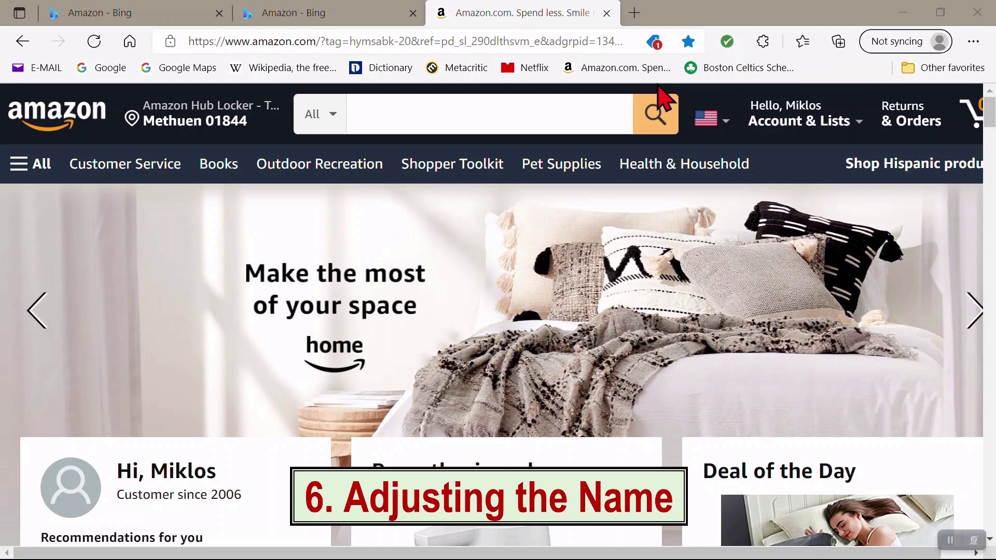
# Switch the Amazon.com and Boston Celtics favorites to Show icon only.
pyautogui.rightClick(629, 71)
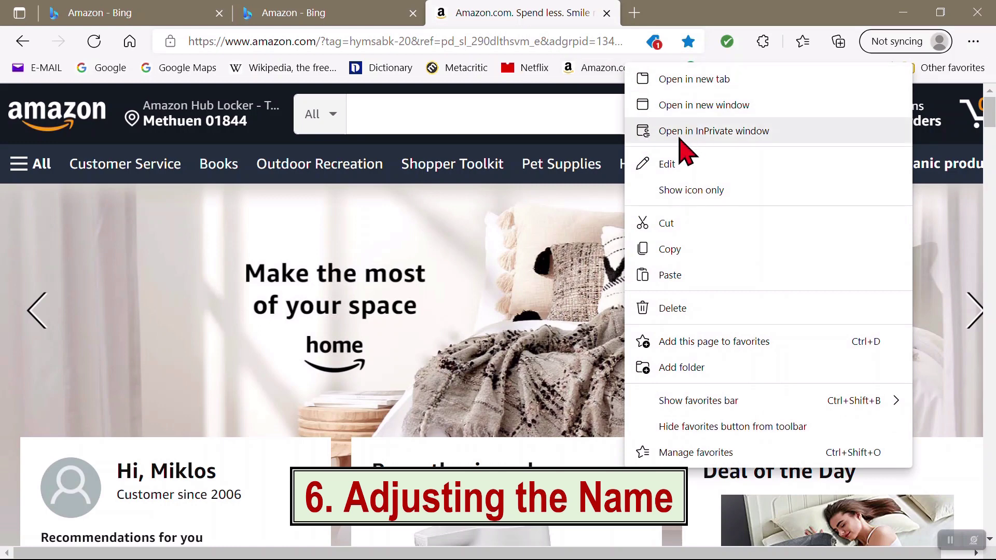
pyautogui.click(667, 191)
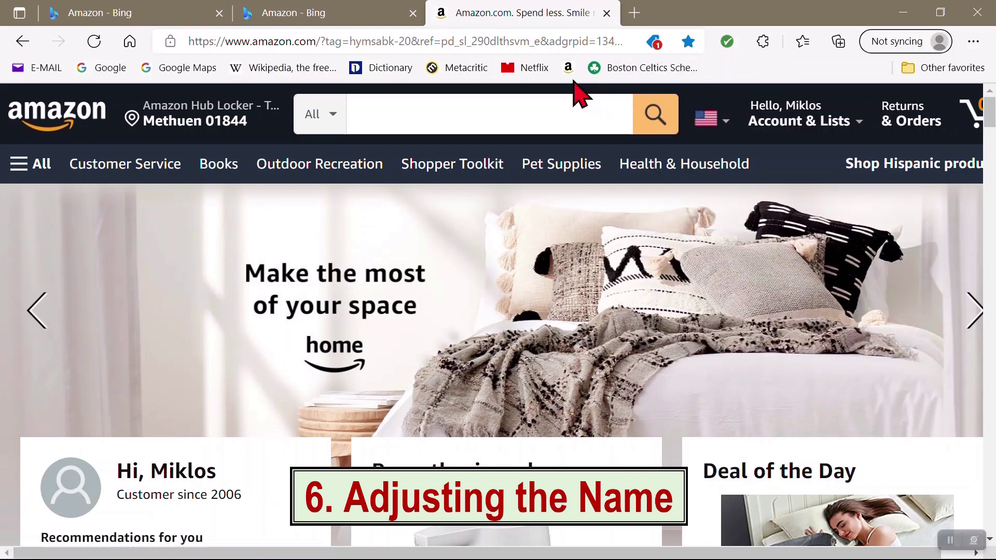
pyautogui.rightClick(627, 83)
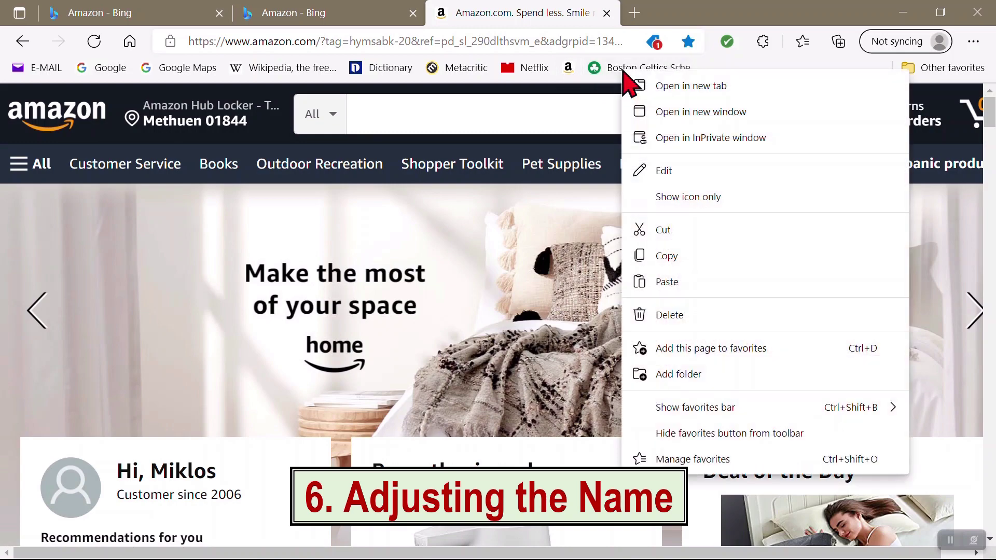
pyautogui.click(661, 198)
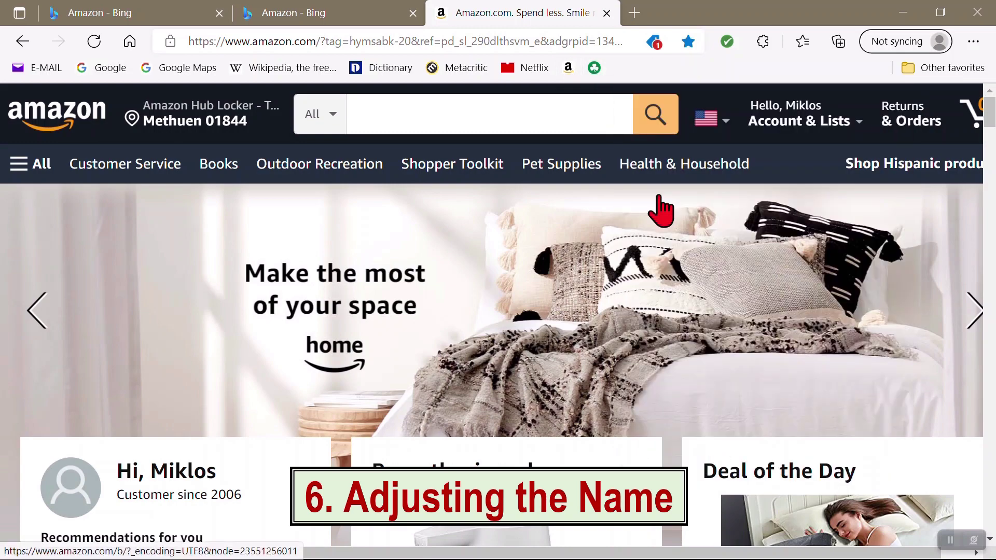
# Turn Show icon only back off for Boston Celtics and Amazon so their names appear.
pyautogui.rightClick(596, 71)
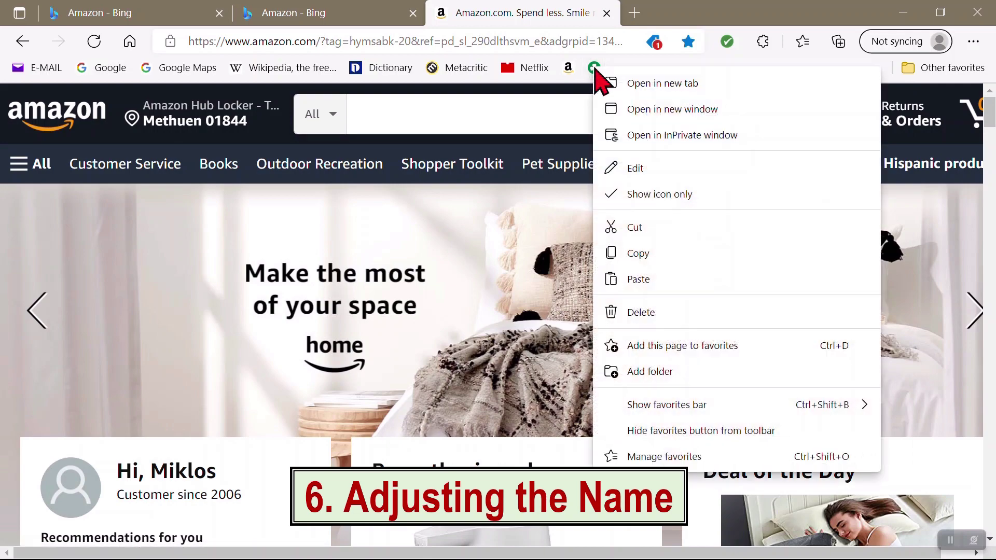
pyautogui.click(652, 195)
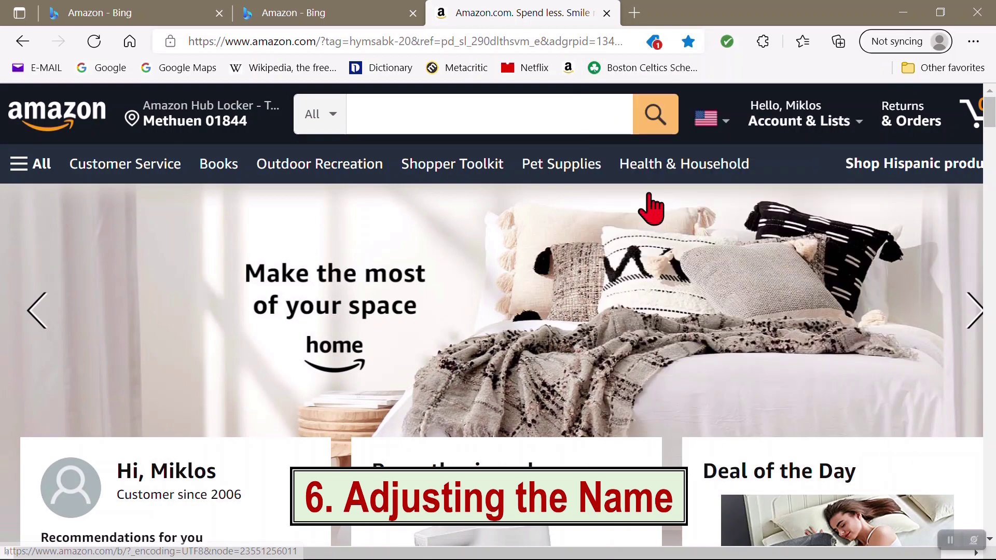
pyautogui.rightClick(568, 69)
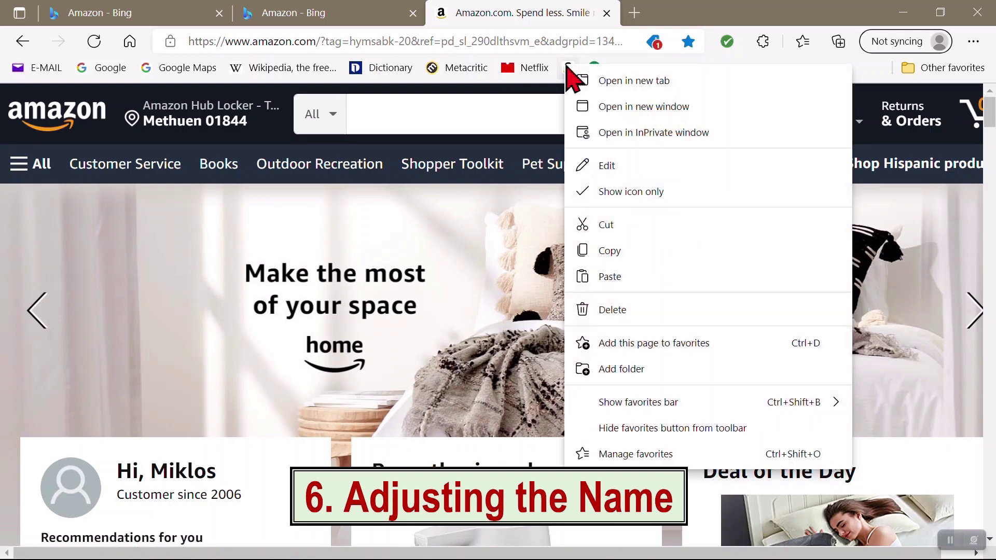
pyautogui.click(608, 202)
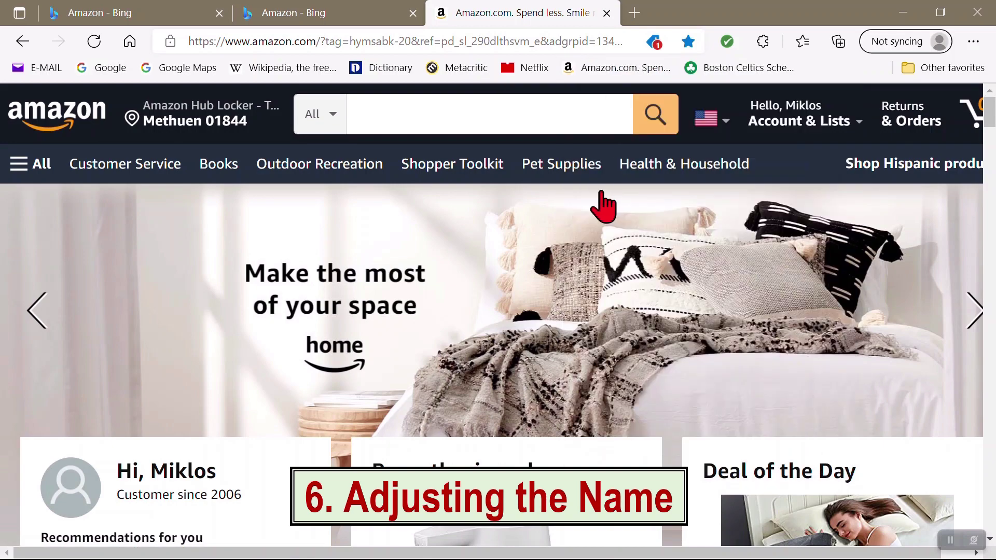
# Rename the Amazon favorite to 'Amazon'.
pyautogui.rightClick(613, 68)
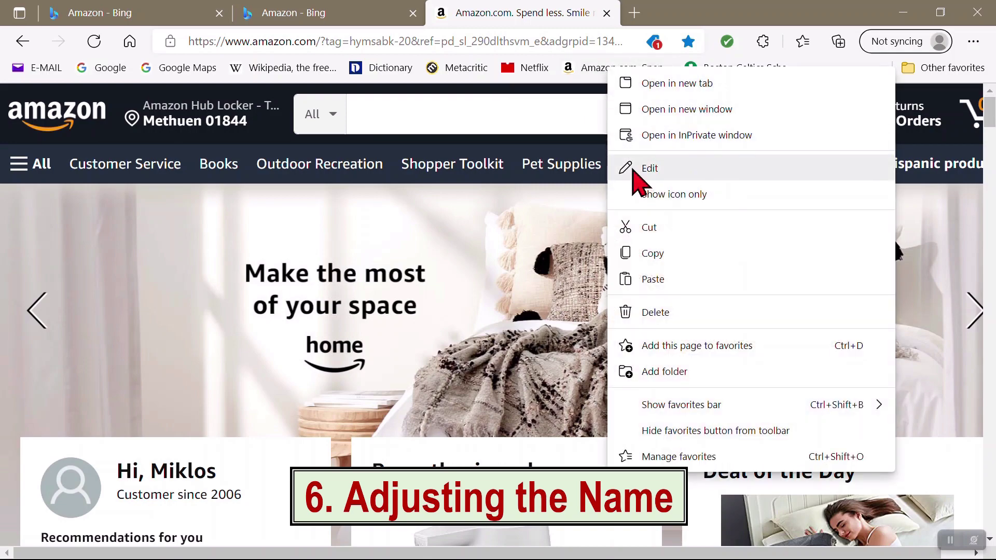
pyautogui.click(633, 171)
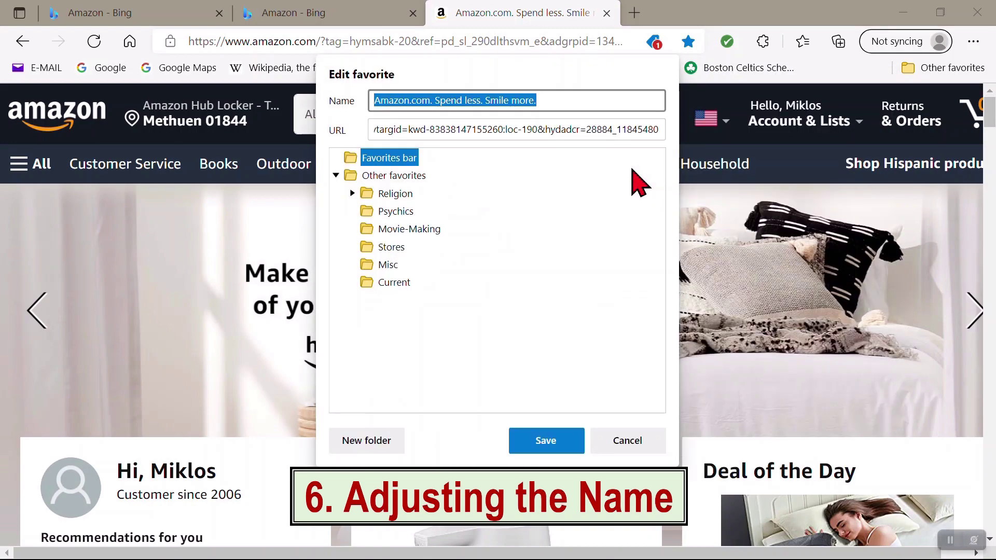
pyautogui.click(566, 104)
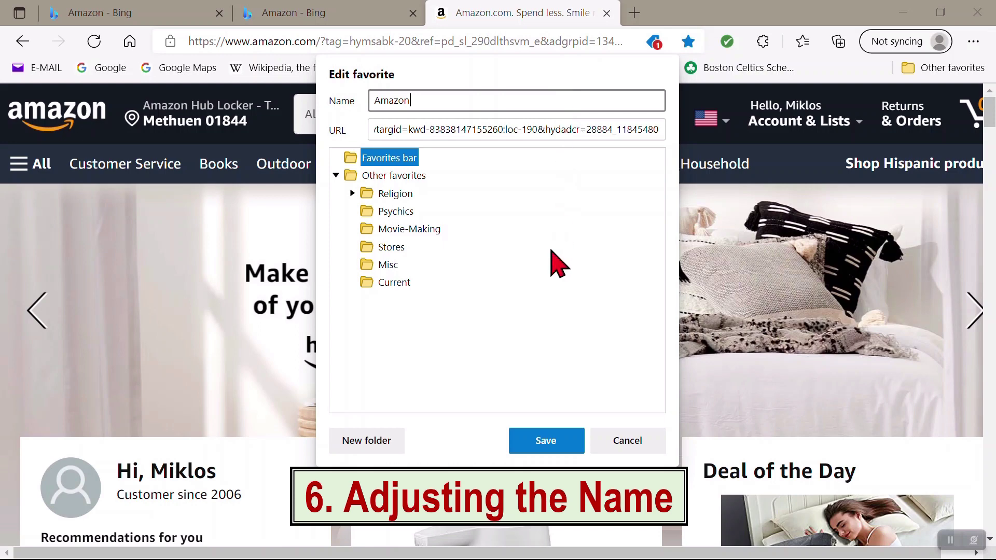
pyautogui.click(543, 442)
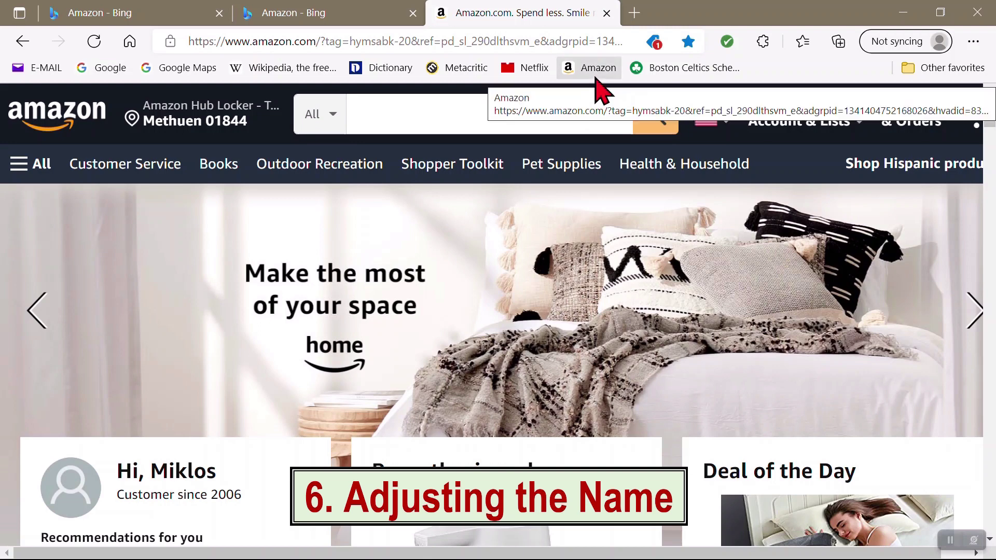
# Rename the Boston Celtics favorite to 'Celts'.
pyautogui.click(667, 71)
pyautogui.rightClick(667, 70)
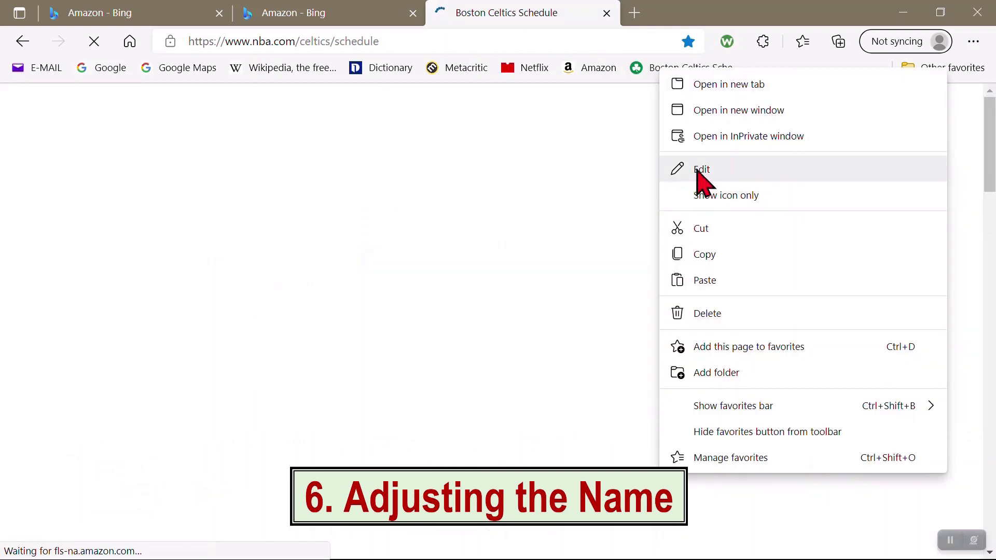
pyautogui.click(700, 169)
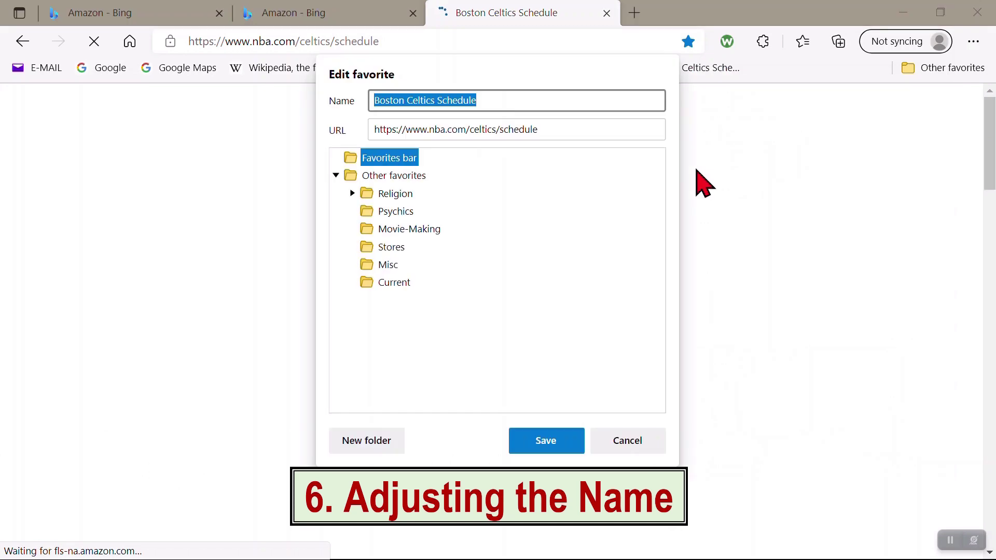
pyautogui.click(522, 106)
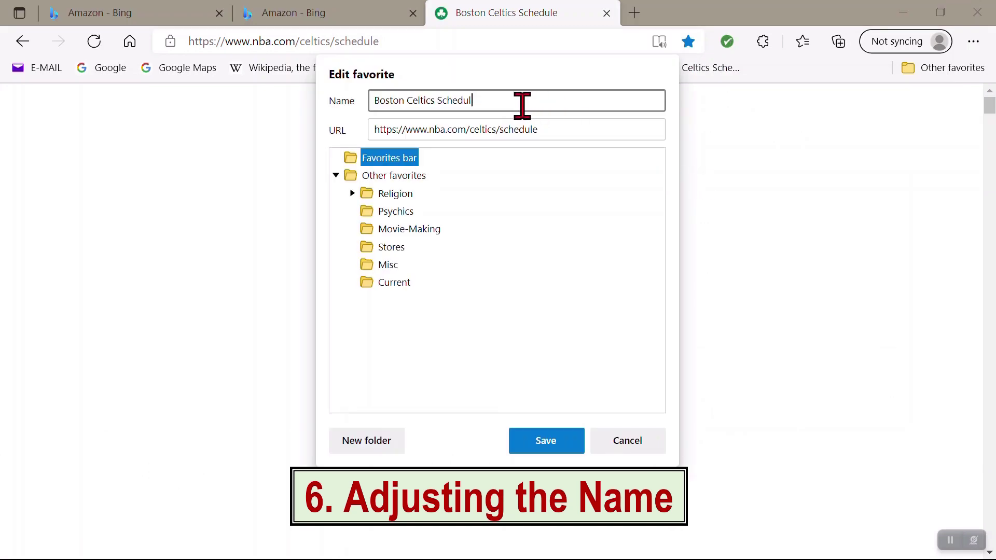
pyautogui.press('BackSpace')
pyautogui.press('BackSpace')
pyautogui.press('BackSpace')
pyautogui.press('BackSpace')
pyautogui.press('BackSpace')
pyautogui.press('BackSpace')
pyautogui.press('BackSpace')
pyautogui.press('BackSpace')
pyautogui.press('BackSpace')
pyautogui.press('BackSpace')
pyautogui.press('BackSpace')
pyautogui.press('BackSpace')
pyautogui.press('BackSpace')
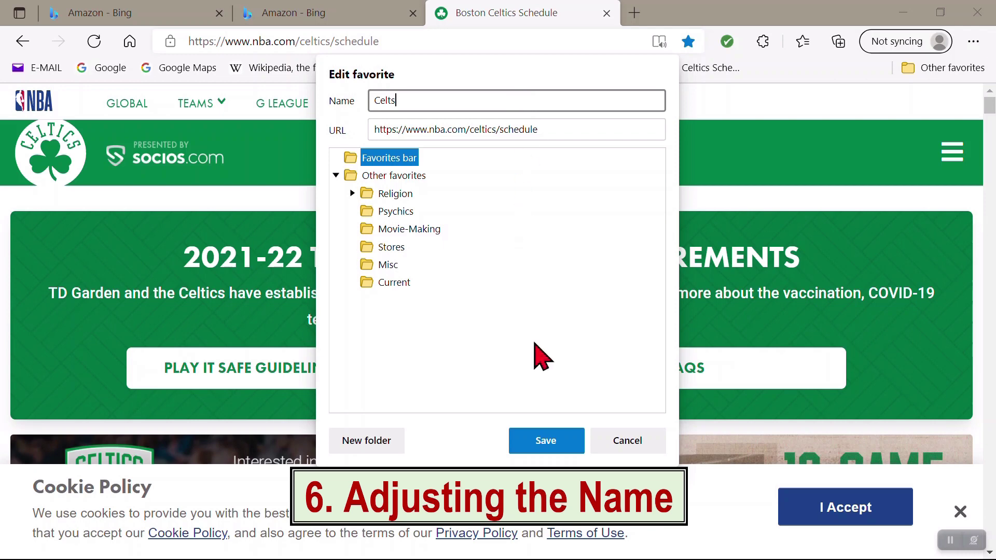
pyautogui.click(535, 443)
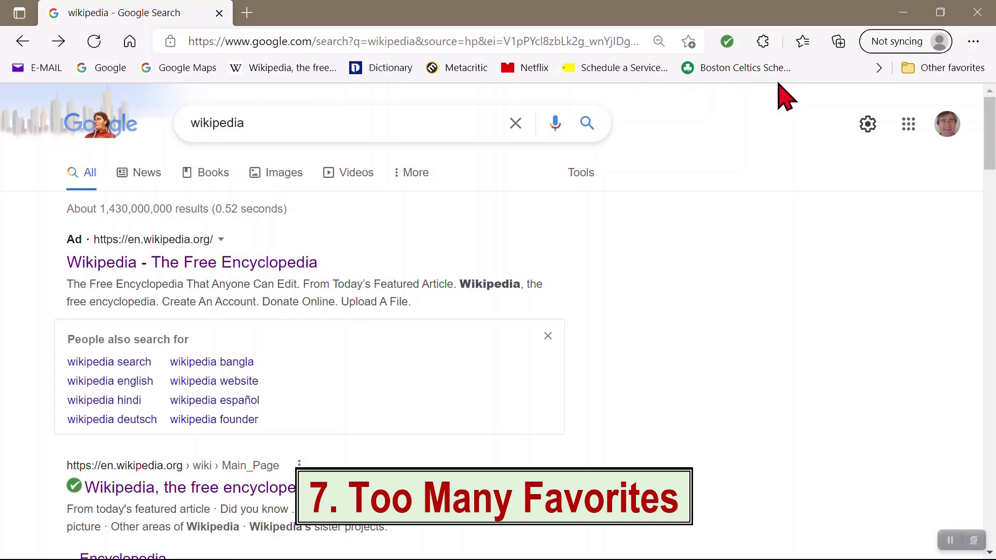
# Pull Scrabble Word Finder from the overflow list onto the bar, then into Other favorites.
pyautogui.click(879, 69)
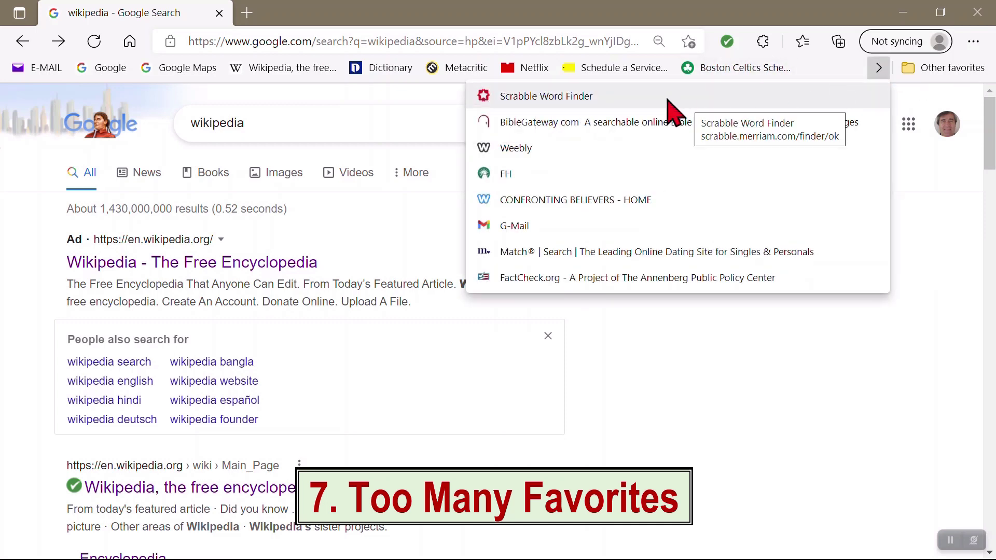
pyautogui.moveTo(549, 104); pyautogui.dragTo(675, 73)
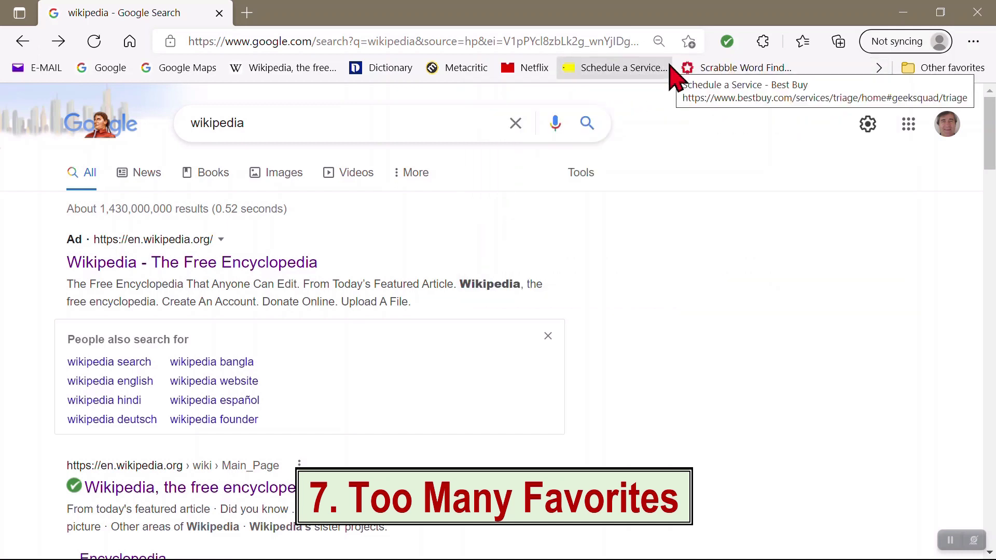
pyautogui.click(879, 69)
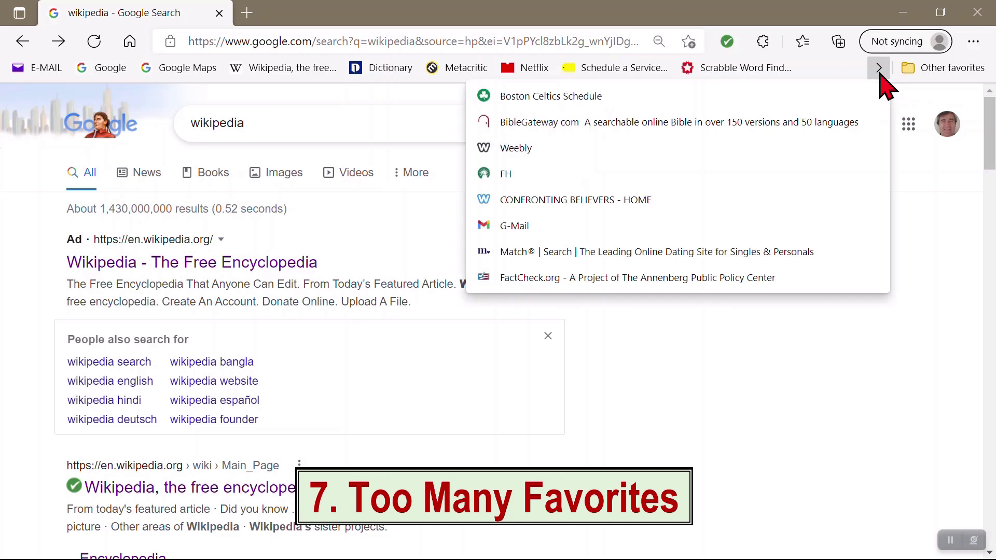
pyautogui.click(726, 71)
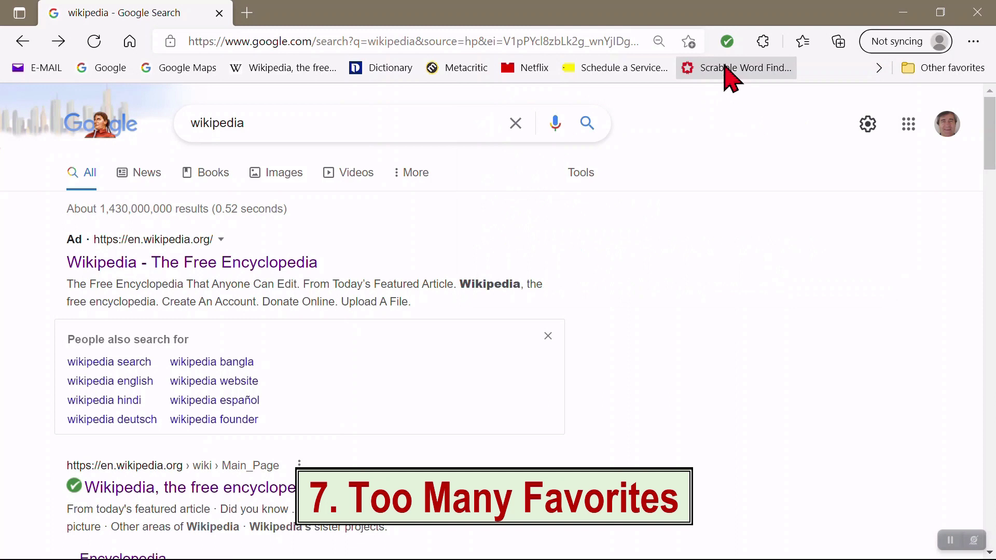
pyautogui.moveTo(731, 78); pyautogui.dragTo(936, 71)
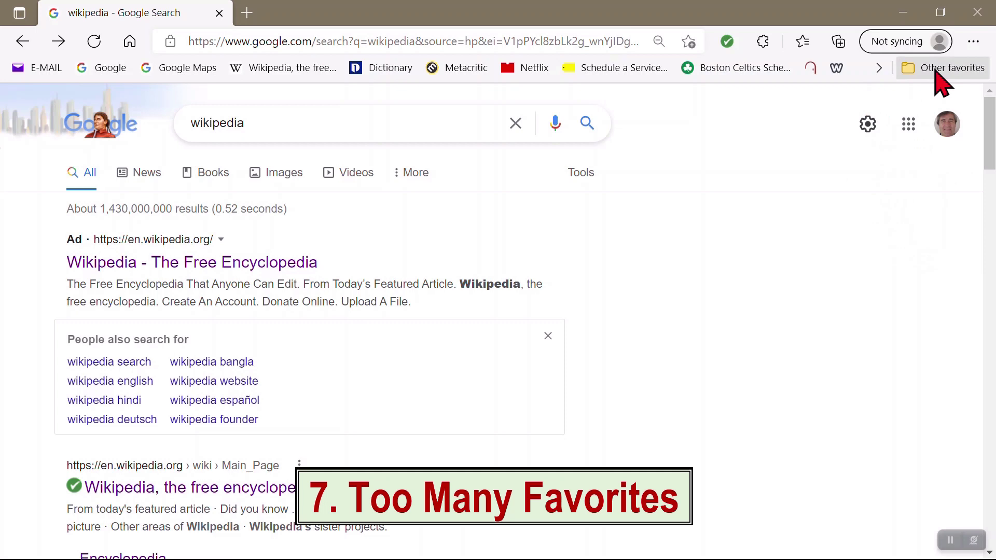
# Verify Scrabble Word Finder sits in Other favorites' Misc folder after Jumble.
pyautogui.click(937, 71)
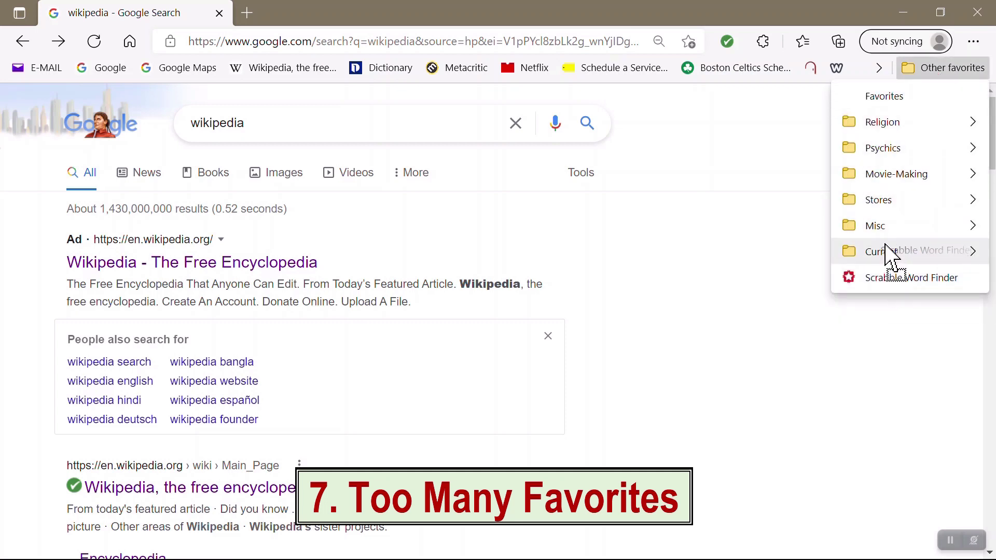
pyautogui.press('Escape')
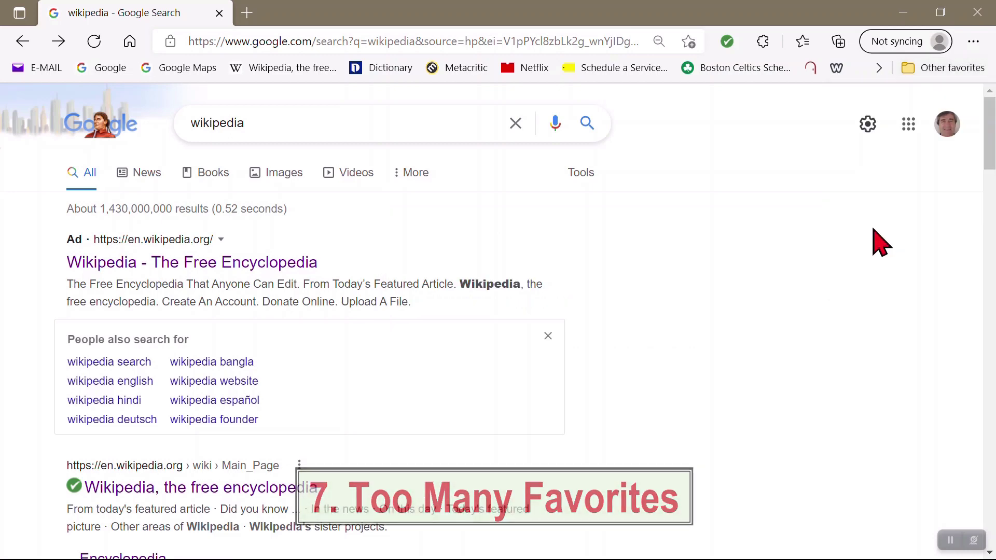
pyautogui.click(956, 71)
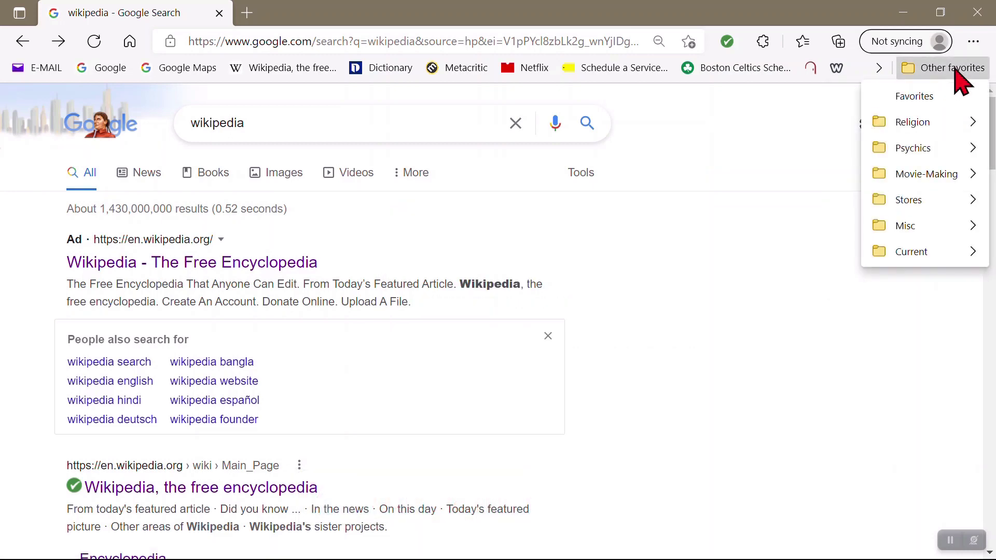
pyautogui.moveTo(903, 236)
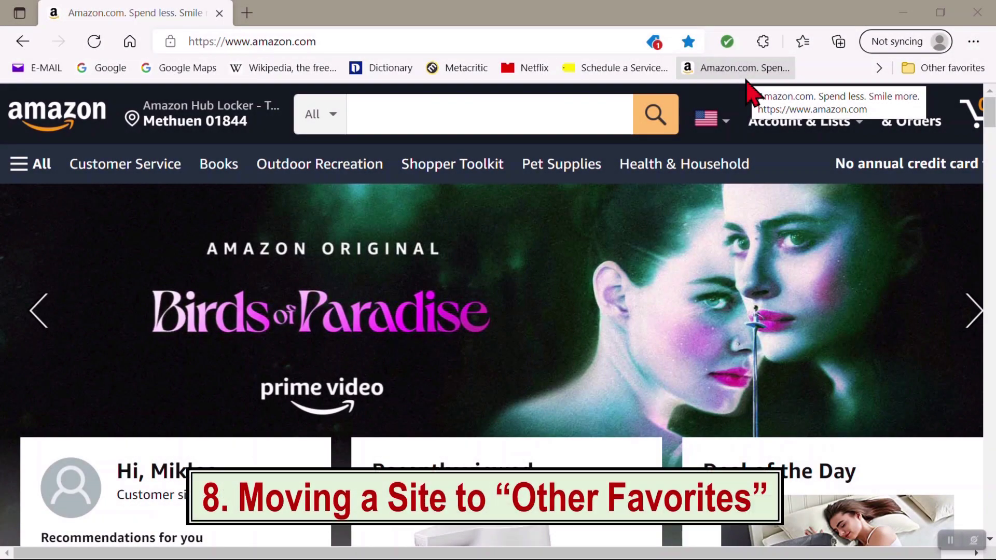
# Move the Amazon favorite from the bar into the Stores folder under Other favorites.
pyautogui.moveTo(742, 77); pyautogui.dragTo(935, 71)
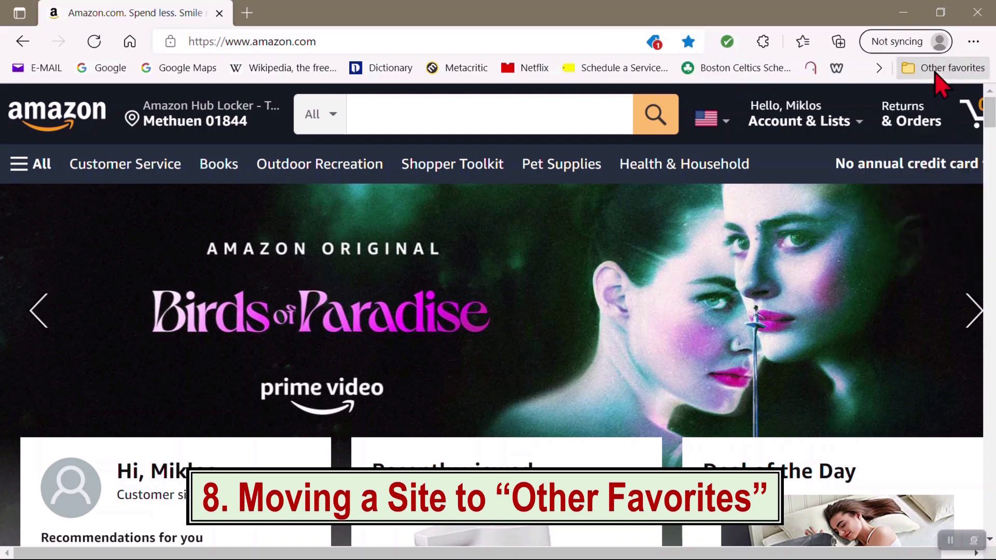
pyautogui.click(936, 72)
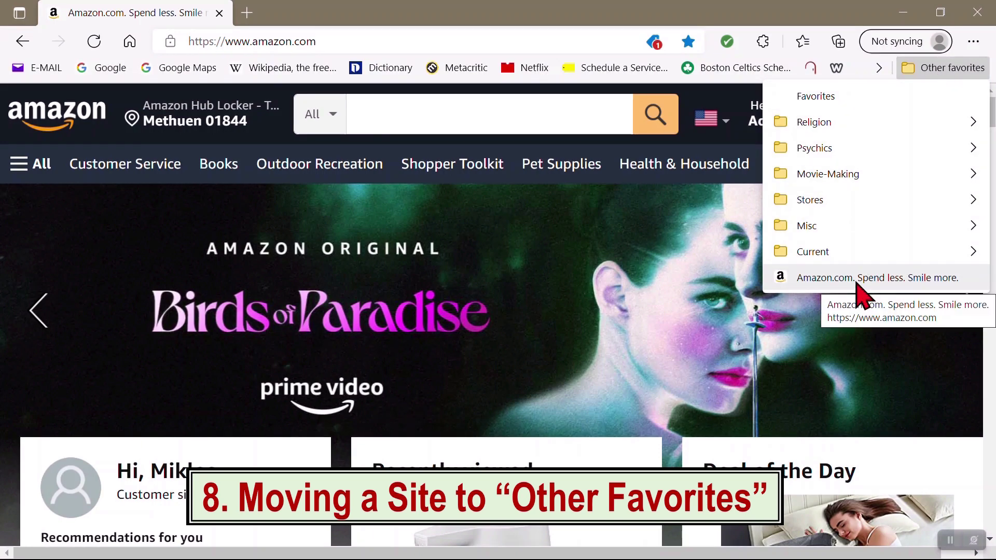
pyautogui.moveTo(856, 284); pyautogui.dragTo(816, 196)
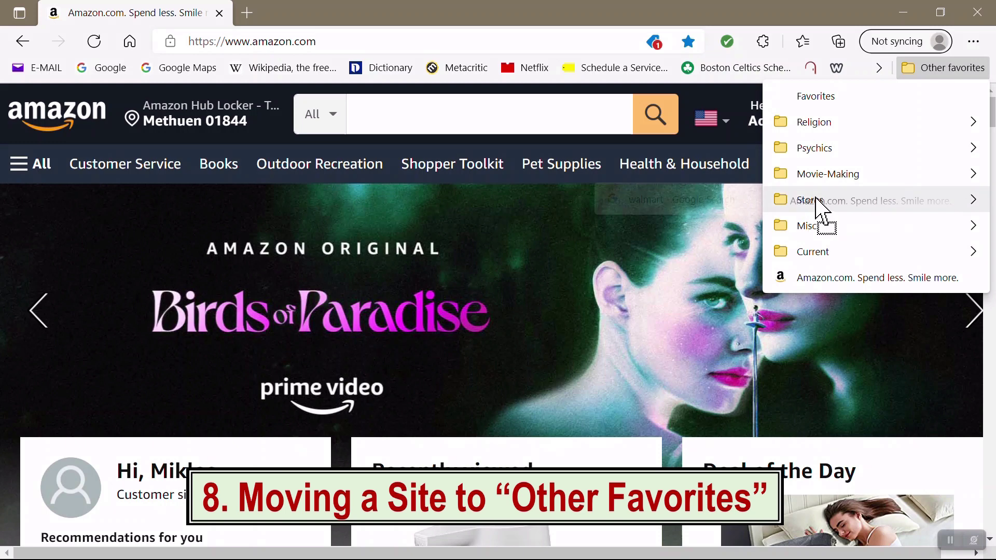
pyautogui.moveTo(816, 199); pyautogui.dragTo(792, 232)
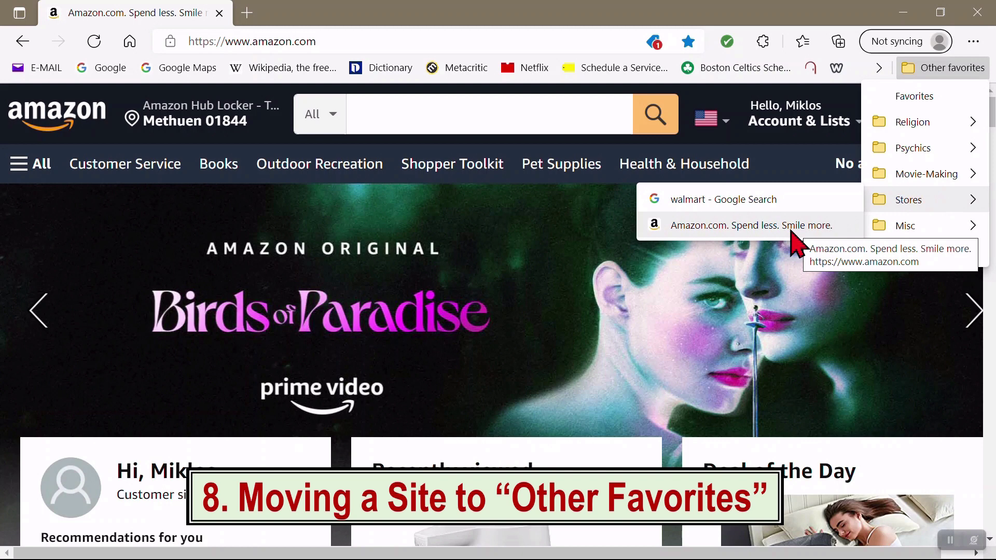
pyautogui.click(814, 216)
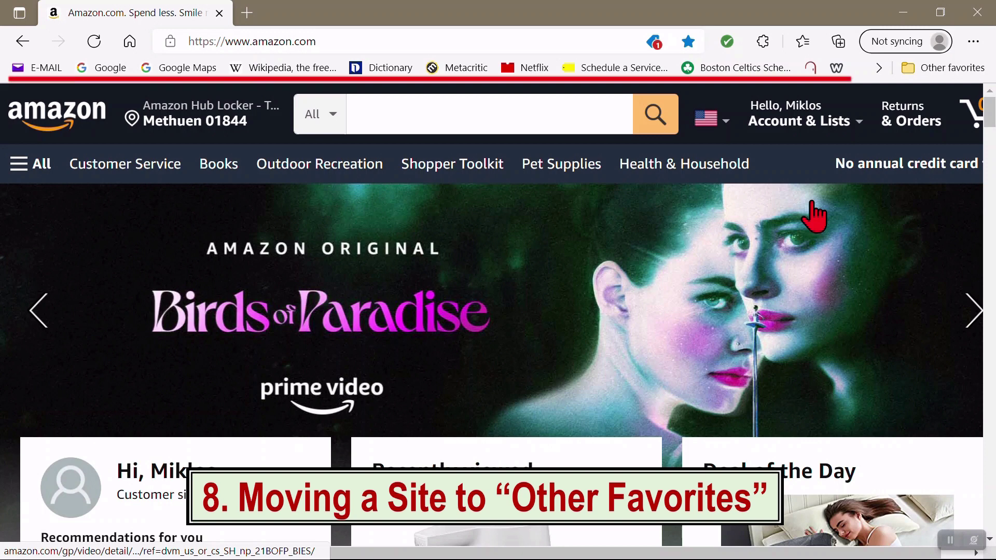
# Rearrange an item in Other favorites and open the 'walmart - Google Search' favorite from Stores.
pyautogui.click(946, 71)
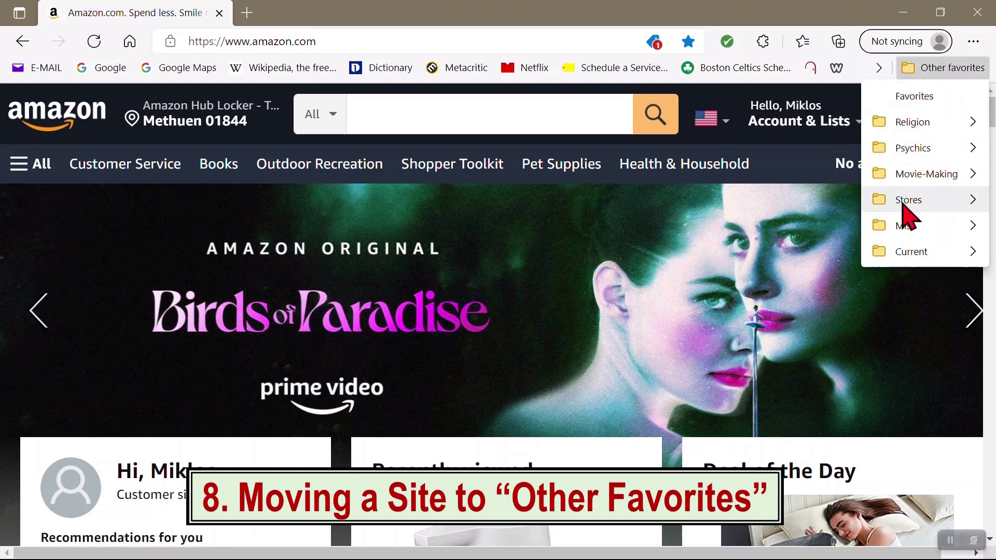
pyautogui.moveTo(903, 204)
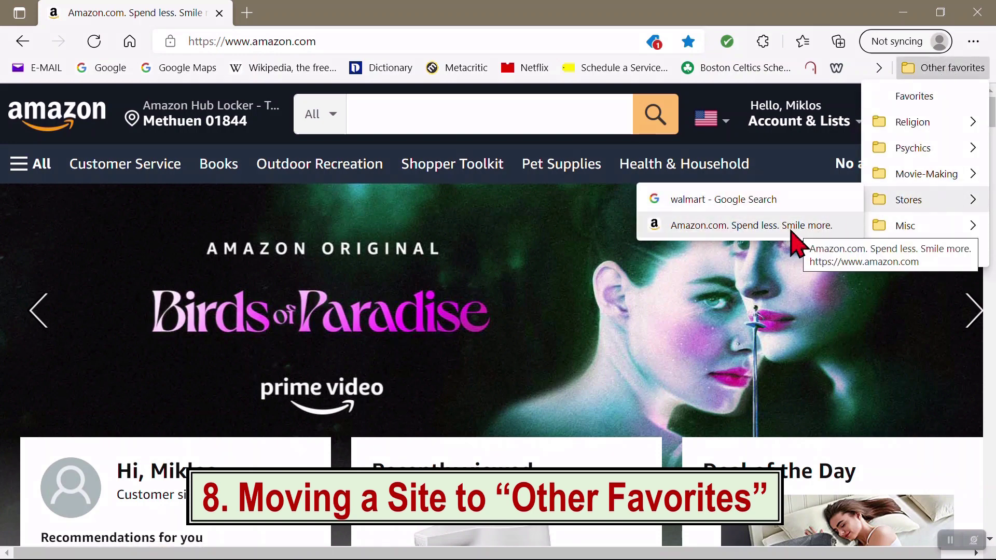
pyautogui.moveTo(793, 236); pyautogui.dragTo(929, 164)
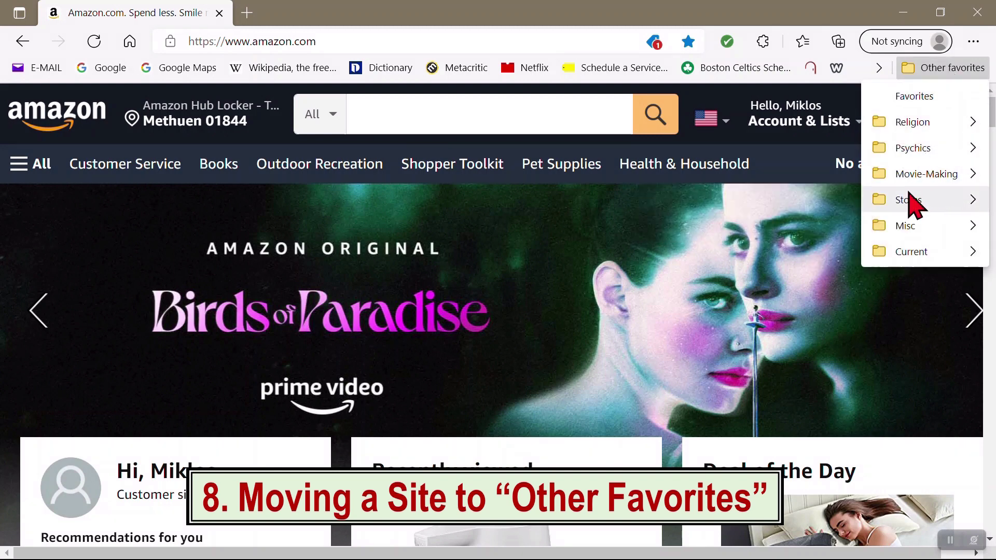
pyautogui.moveTo(901, 210)
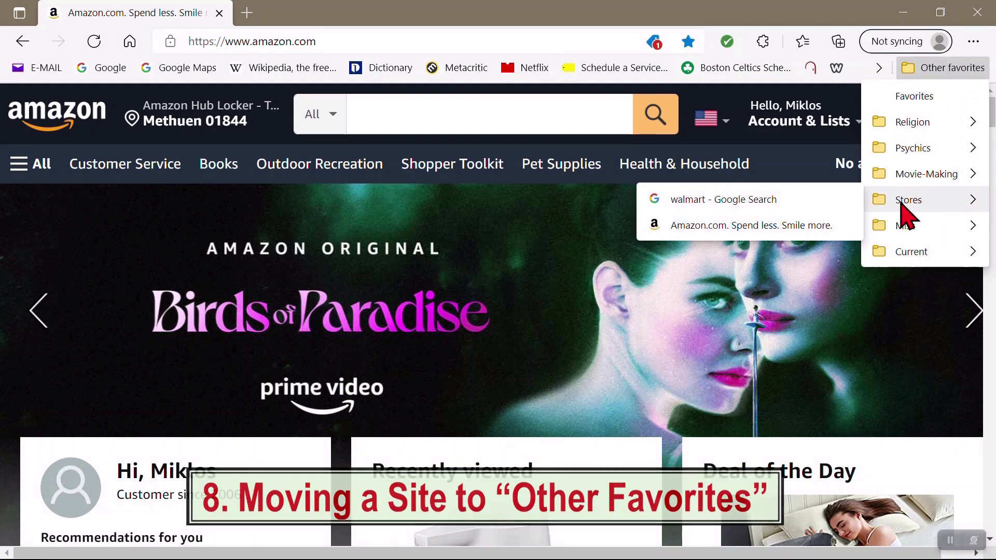
pyautogui.click(737, 200)
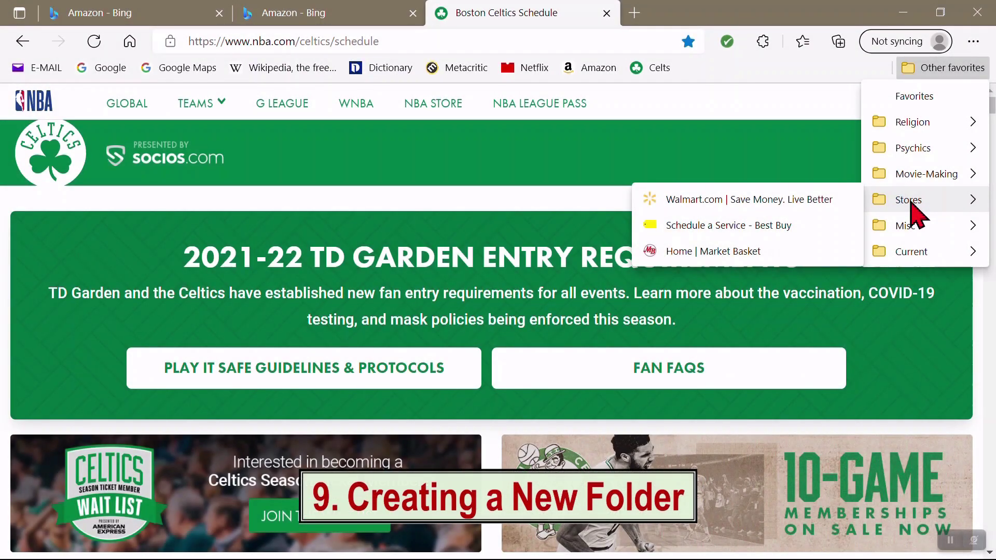
# From the Stores folder's menu, add a folder named 'Sports' under Other favorites.
pyautogui.rightClick(912, 213)
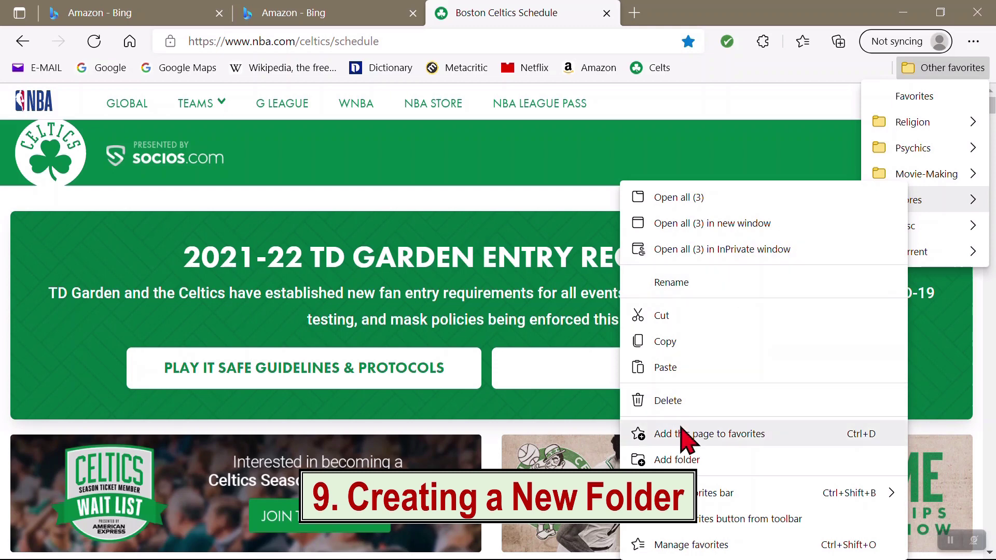
pyautogui.click(675, 459)
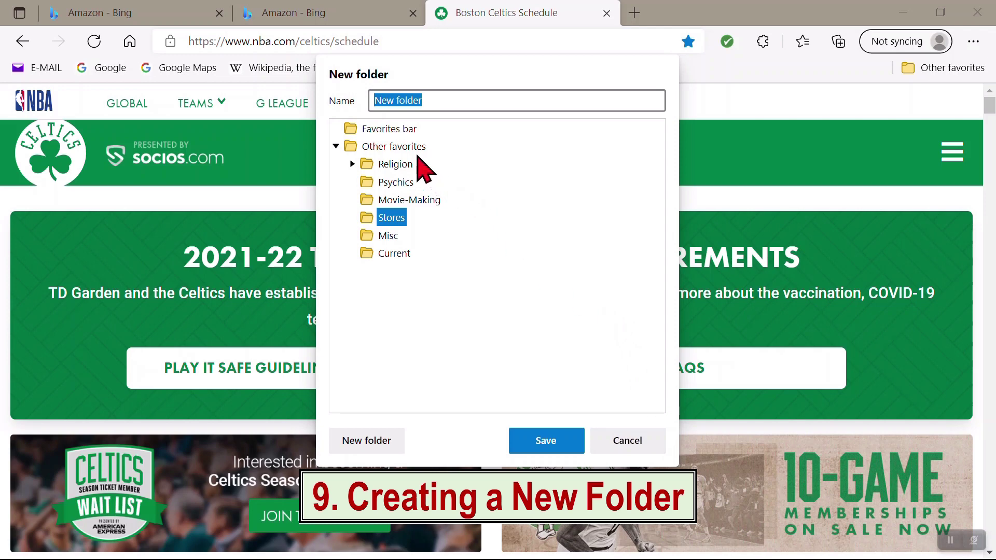
pyautogui.click(404, 148)
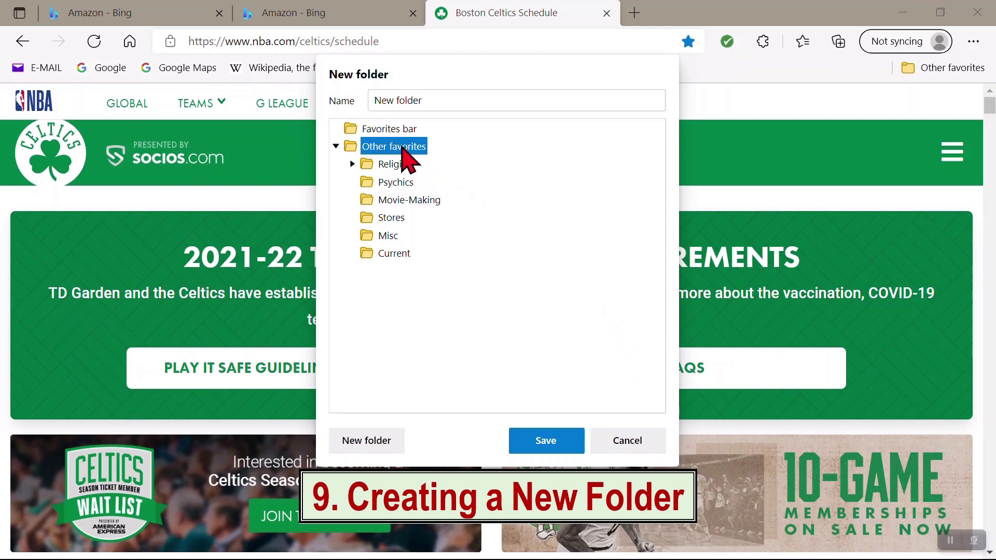
pyautogui.click(430, 101)
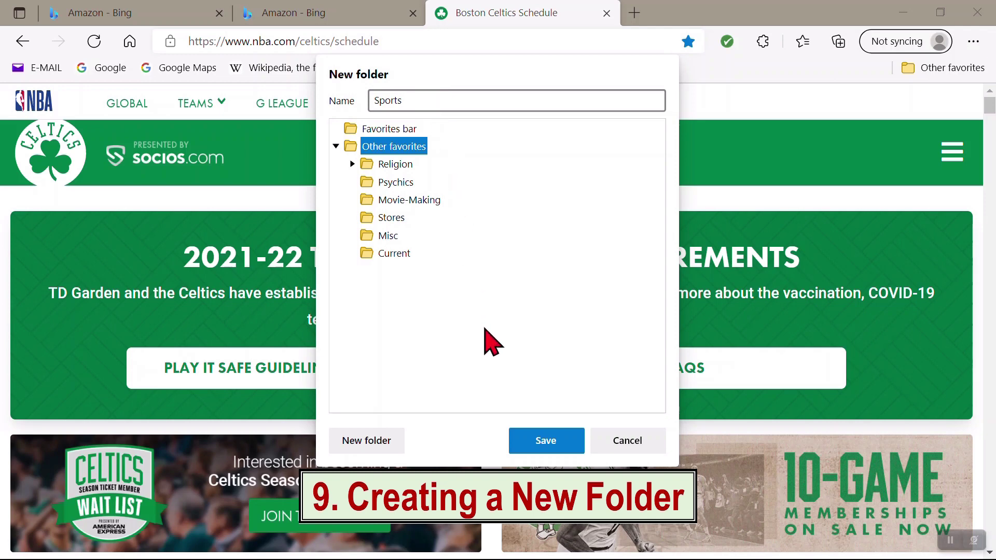
pyautogui.click(535, 446)
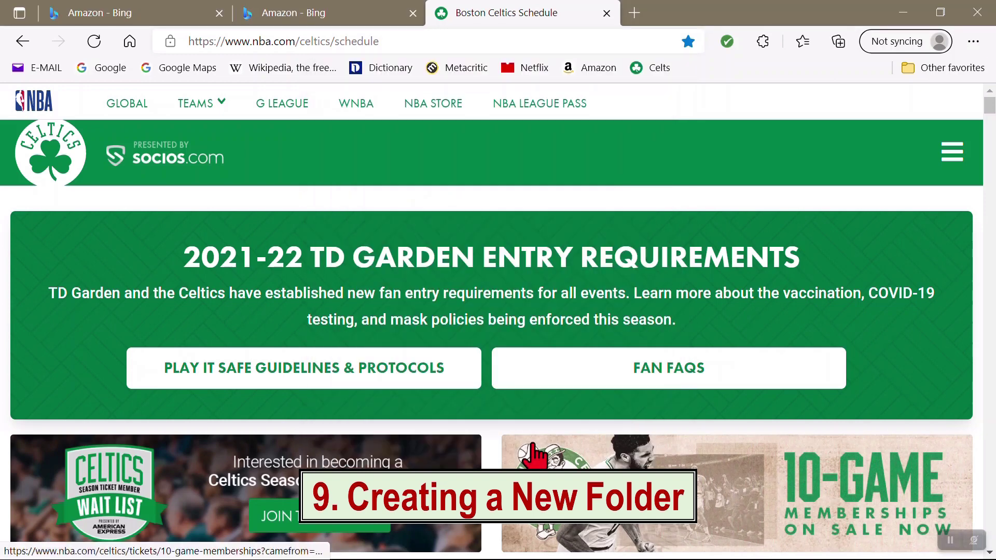
# Set the new Sports folder's location to Stores and save it.
pyautogui.click(953, 69)
pyautogui.moveTo(911, 281)
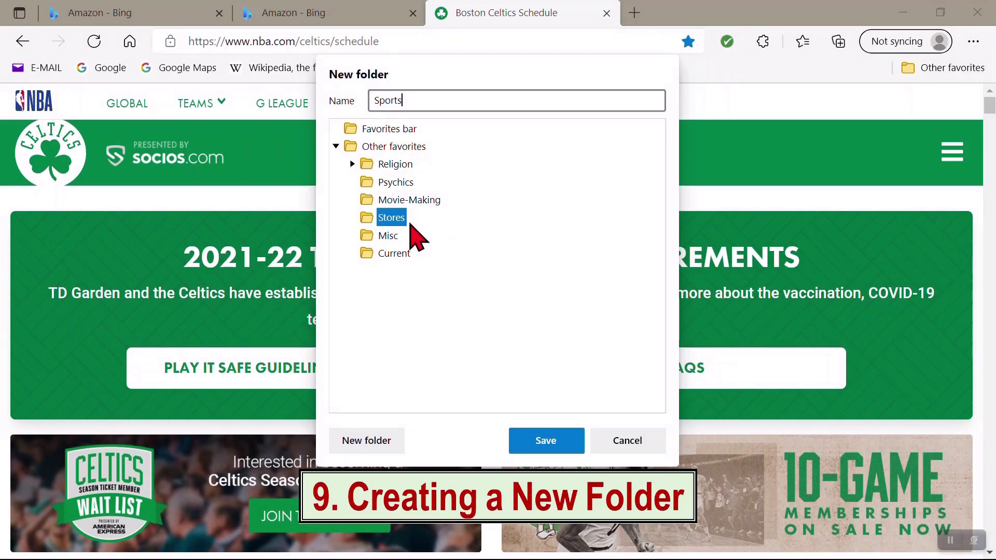
pyautogui.doubleClick(418, 149)
pyautogui.click(351, 148)
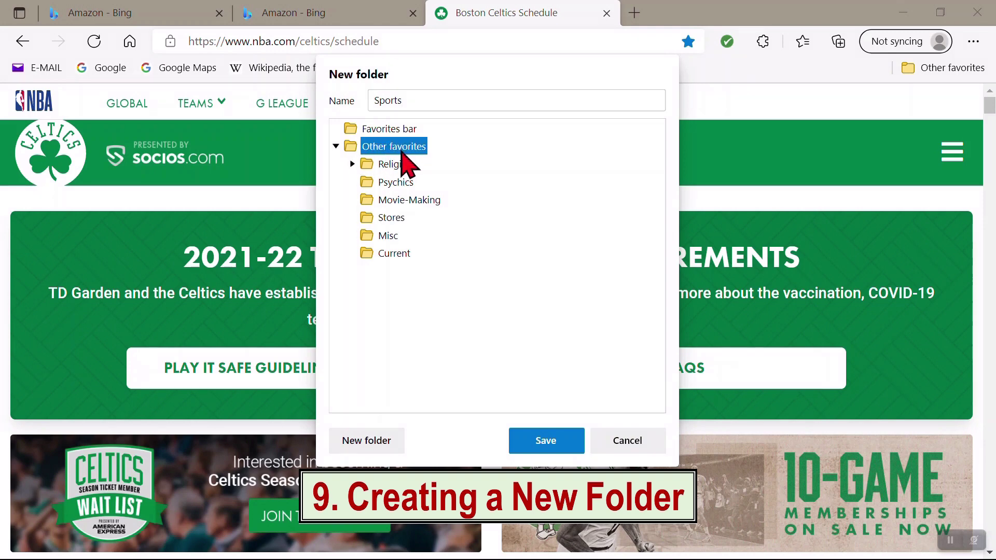
pyautogui.click(392, 220)
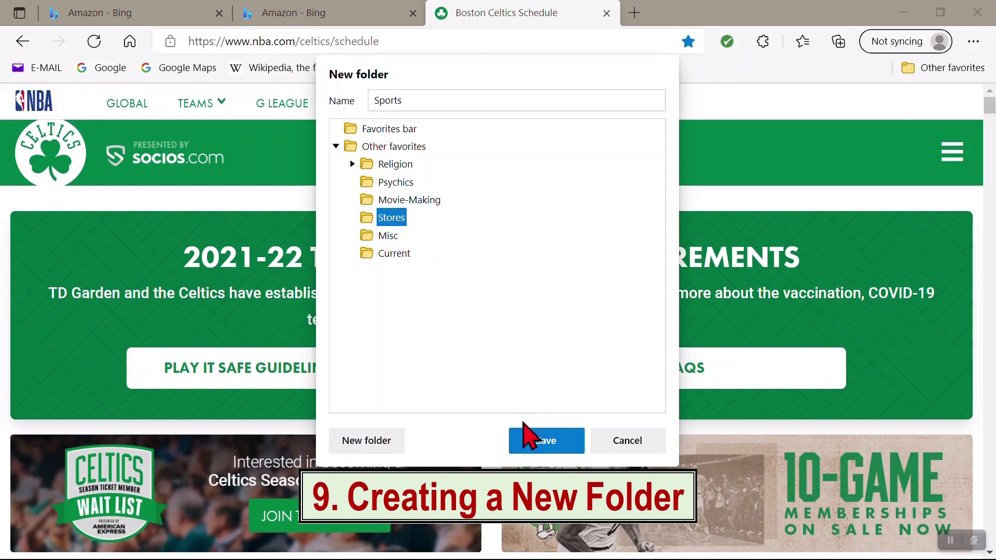
pyautogui.click(537, 438)
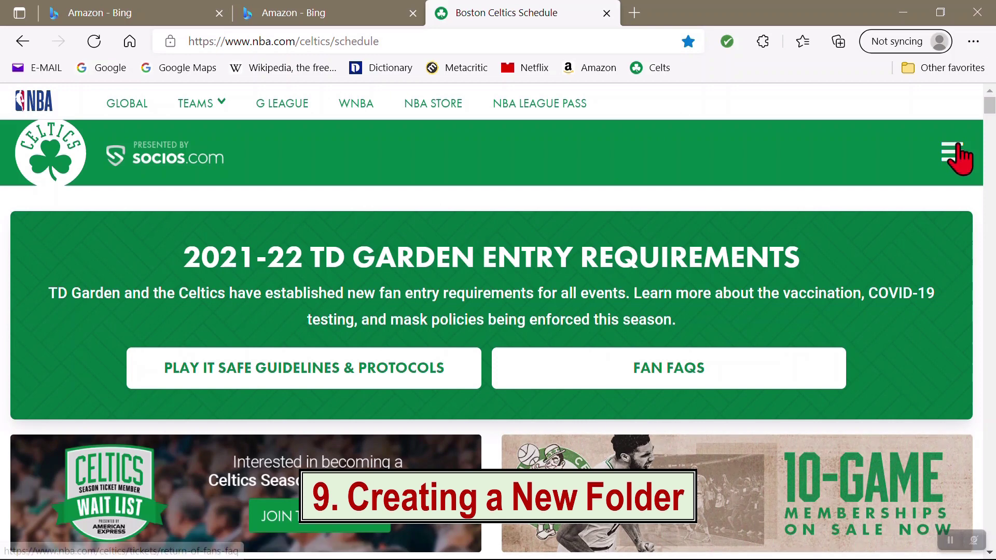
# Check the Other favorites list to confirm Sports is inside Stores.
pyautogui.click(952, 71)
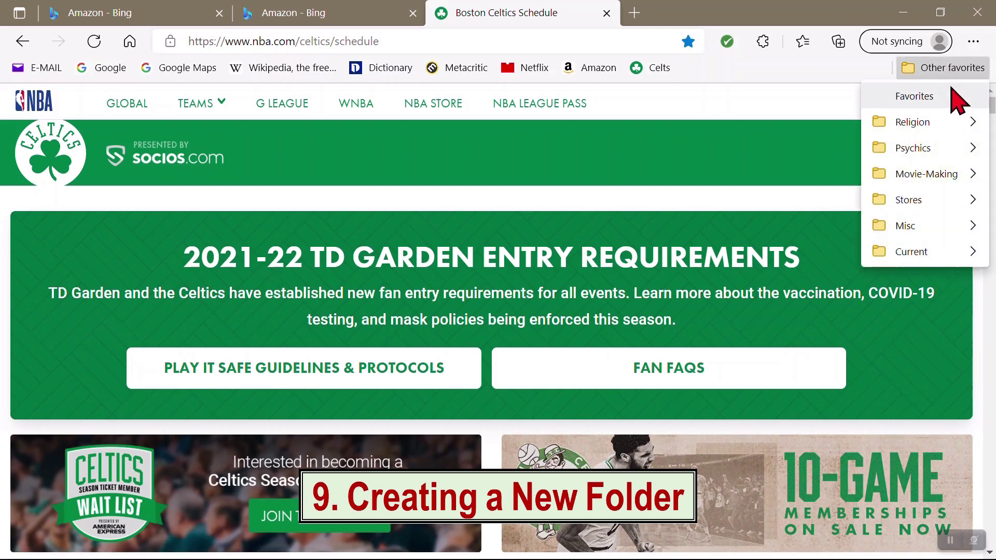
pyautogui.moveTo(914, 204)
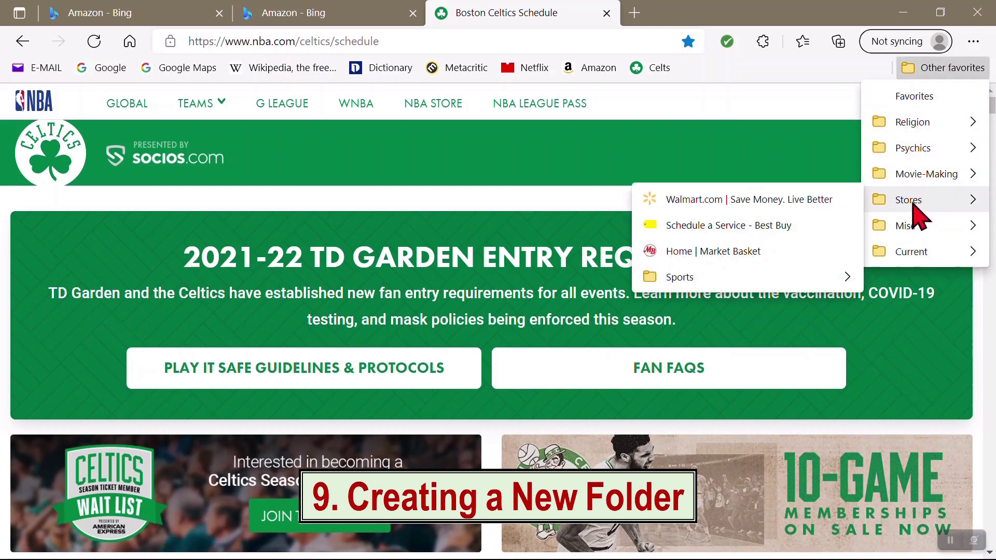
pyautogui.moveTo(737, 283)
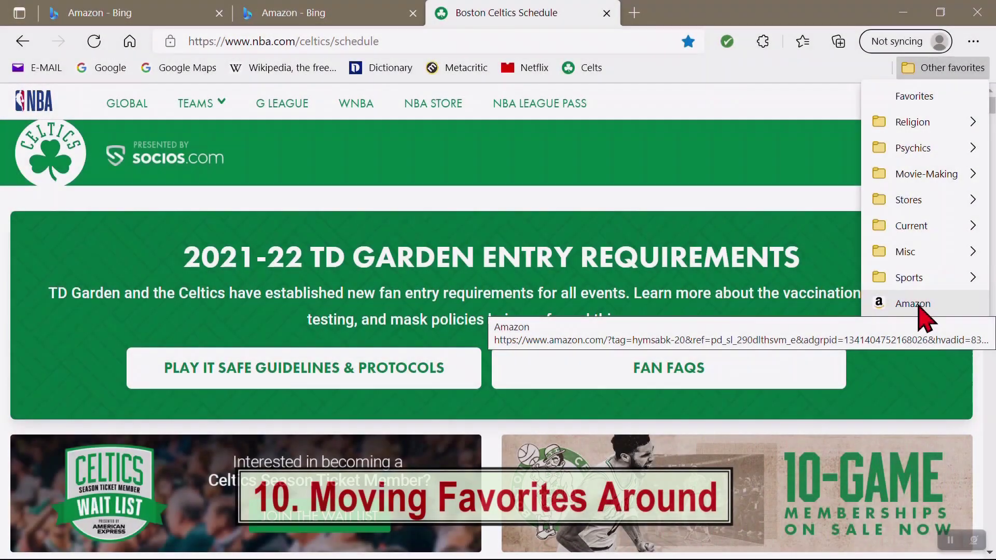
# Drag Amazon across the bar and Stores, leaving it at the bottom of Other favorites.
pyautogui.moveTo(919, 306); pyautogui.dragTo(637, 71)
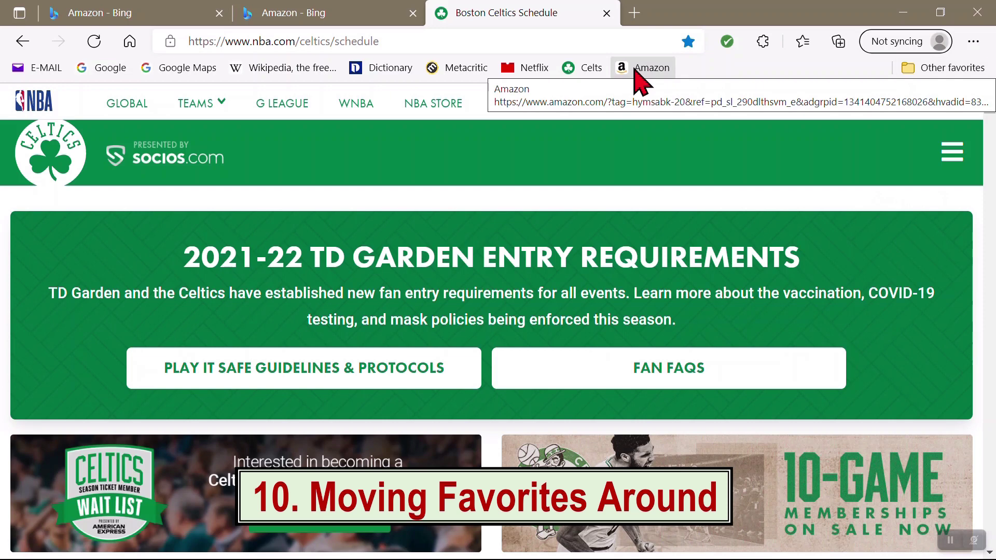
pyautogui.moveTo(637, 70); pyautogui.dragTo(940, 74)
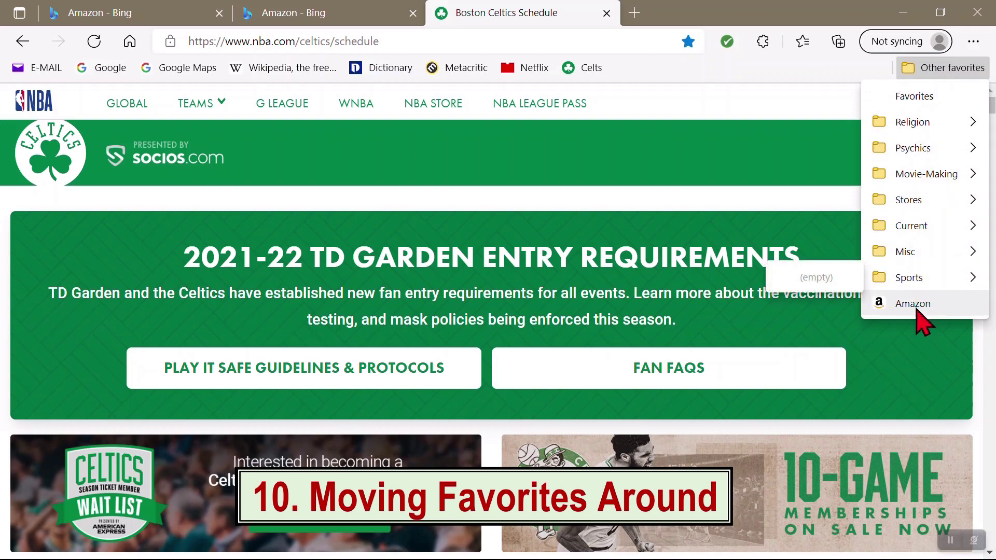
pyautogui.moveTo(917, 310); pyautogui.dragTo(902, 204)
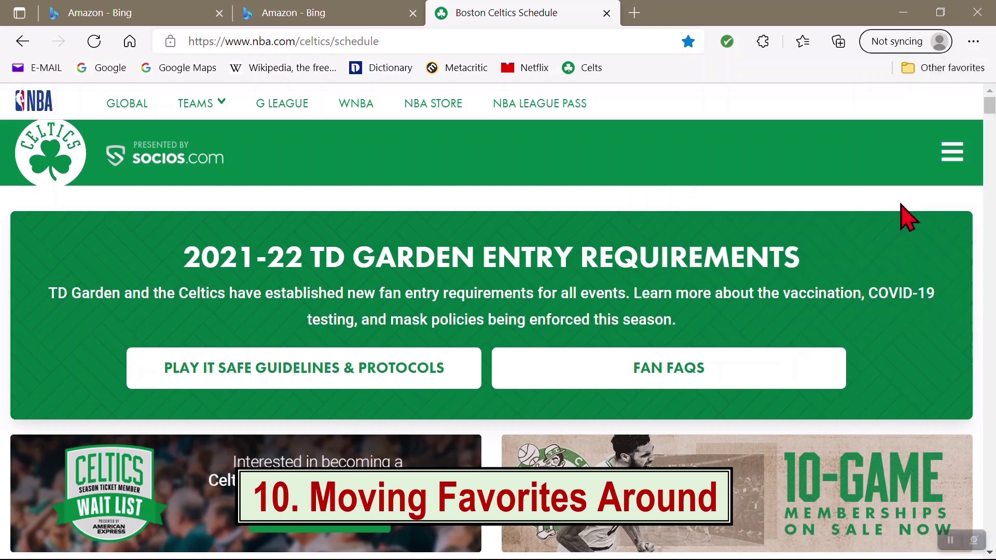
pyautogui.click(944, 67)
pyautogui.moveTo(908, 200)
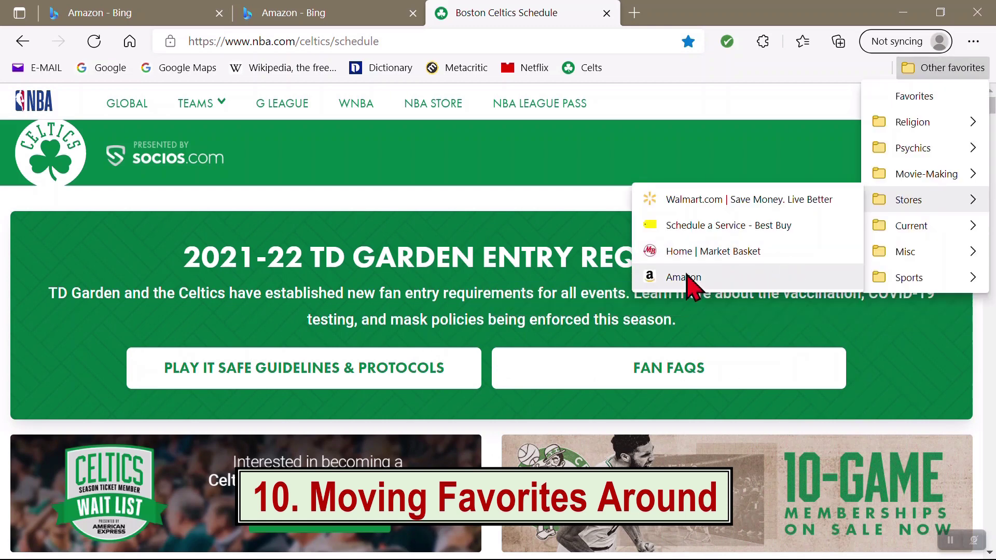
pyautogui.moveTo(686, 276); pyautogui.dragTo(929, 288)
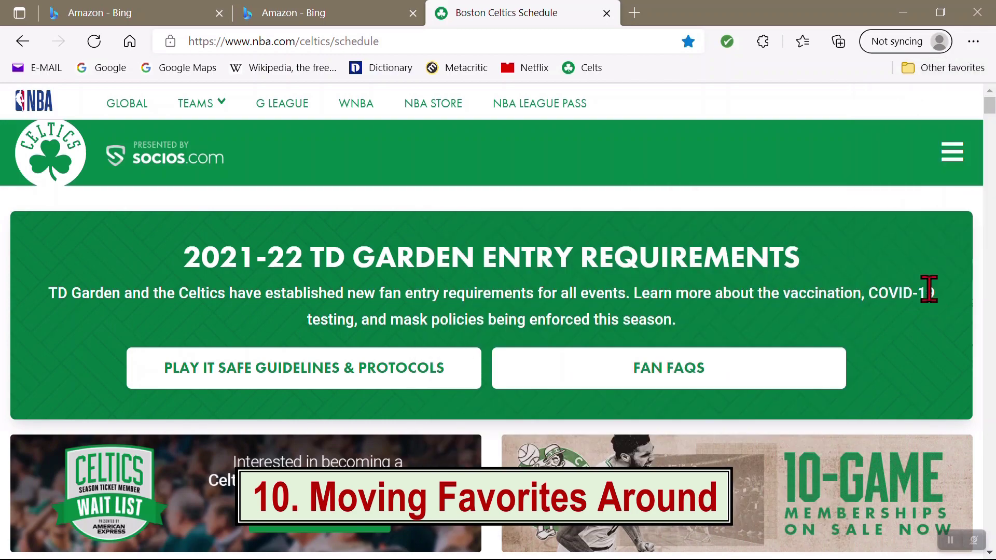
pyautogui.click(959, 73)
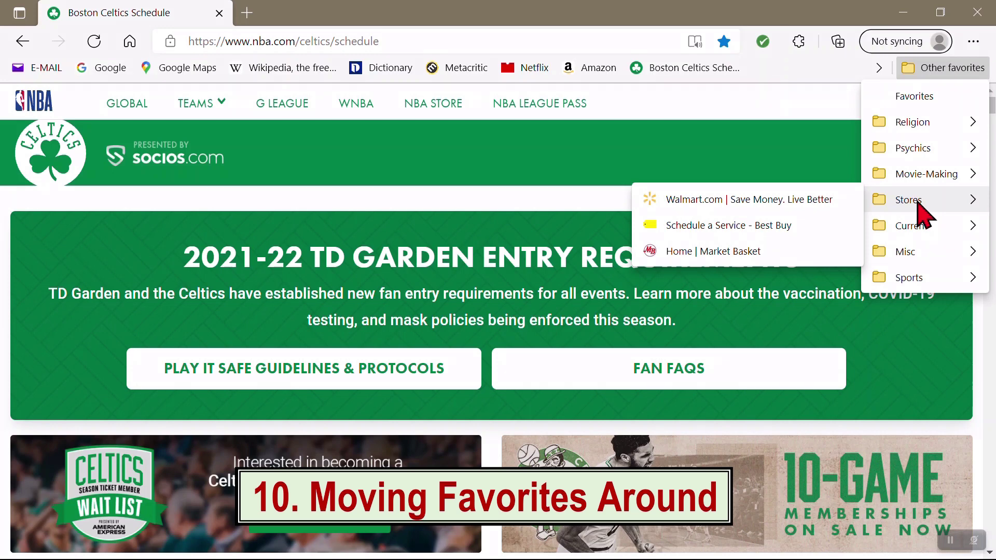
# Reorder Other favorites by dragging the Stores folder up, then down to its new spot.
pyautogui.moveTo(917, 204); pyautogui.dragTo(925, 127)
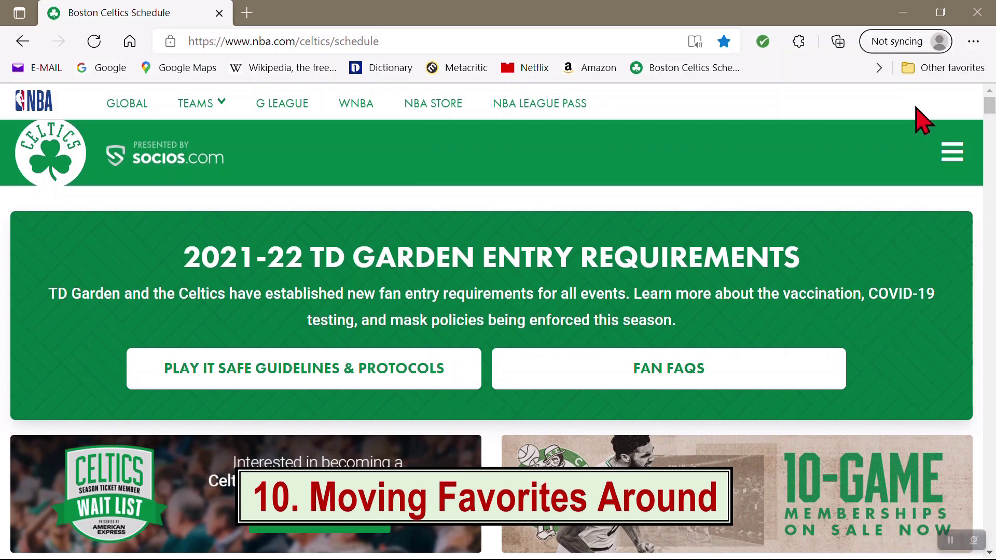
pyautogui.click(953, 70)
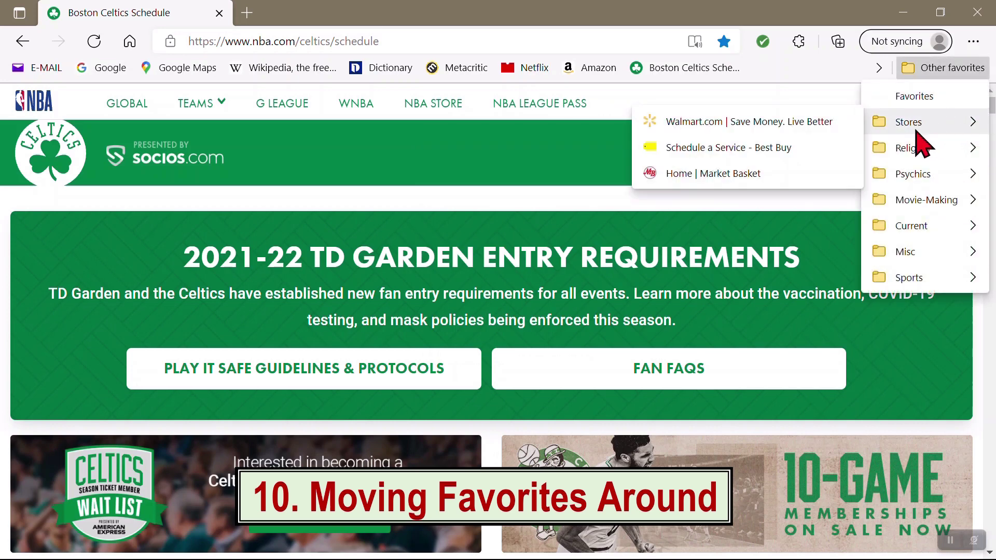
pyautogui.moveTo(911, 125); pyautogui.dragTo(923, 208)
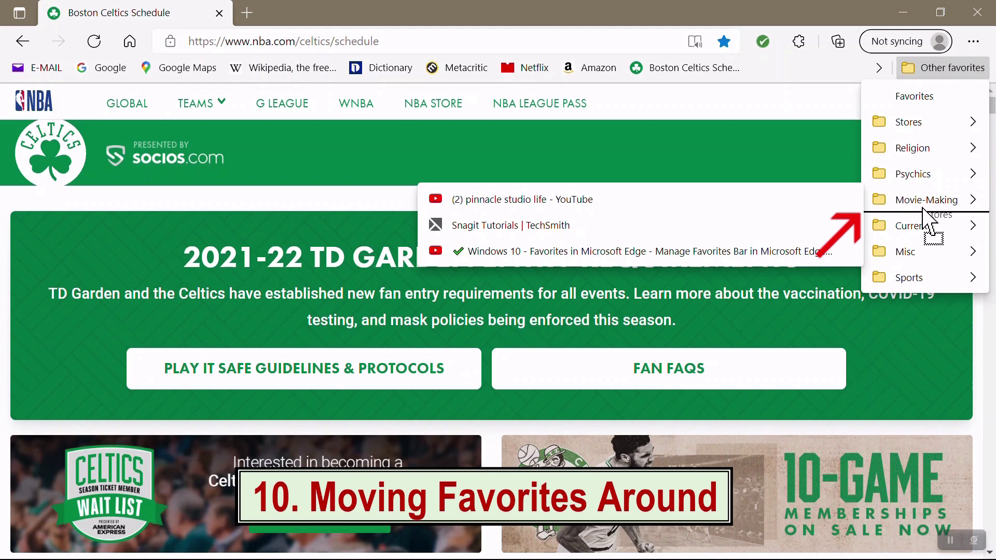
pyautogui.moveTo(923, 208); pyautogui.dragTo(923, 208)
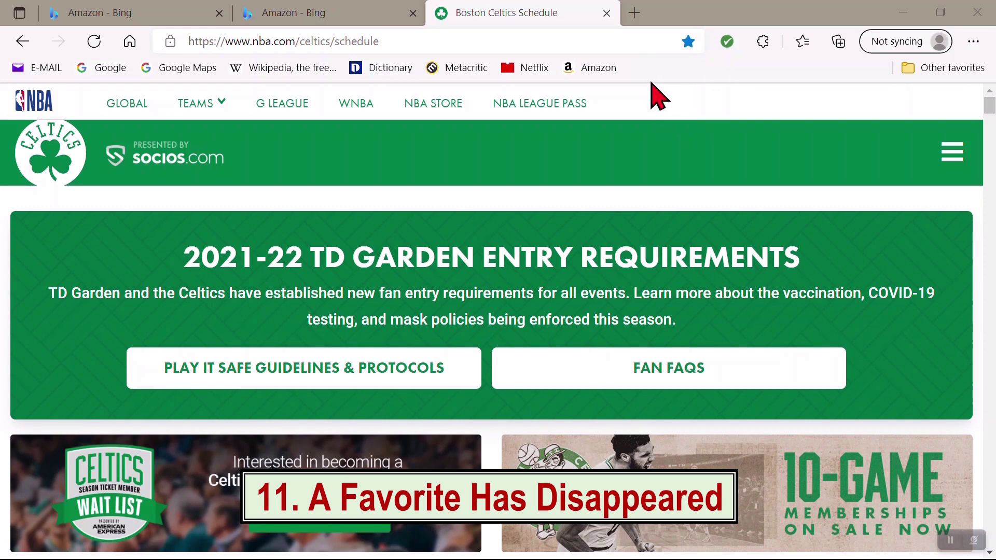
# Move the Boston Celtics Schedule favorite from Sports to the Favorites bar.
pyautogui.click(688, 43)
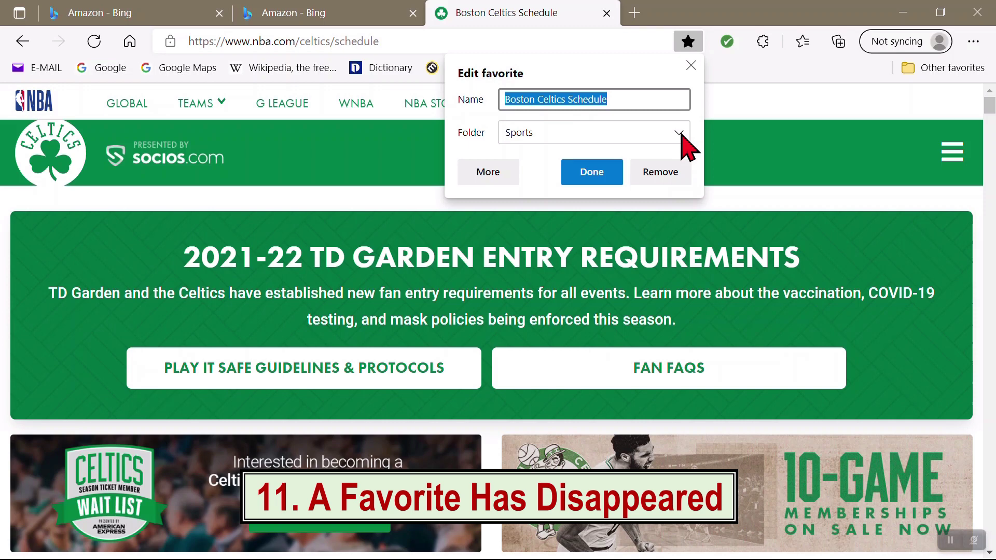
pyautogui.click(679, 133)
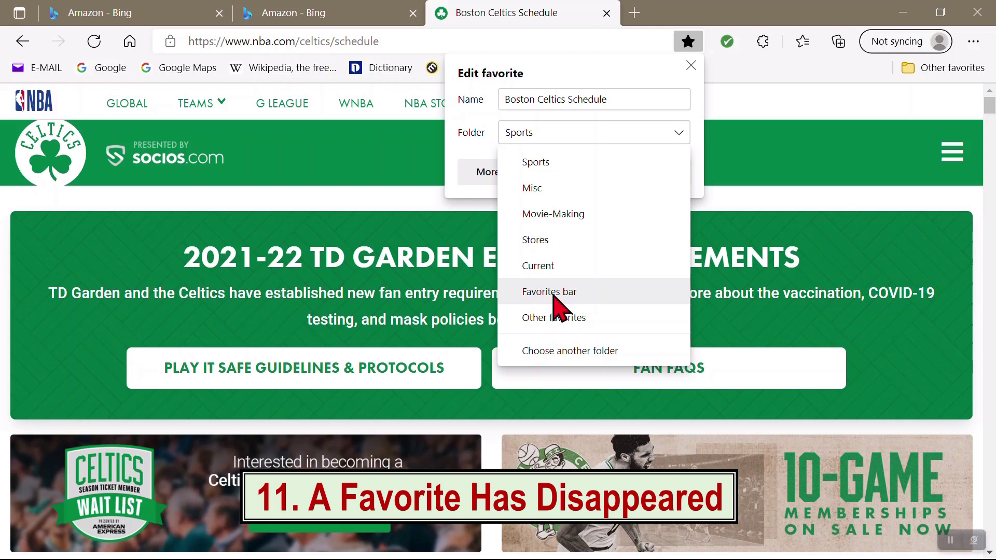
pyautogui.click(555, 293)
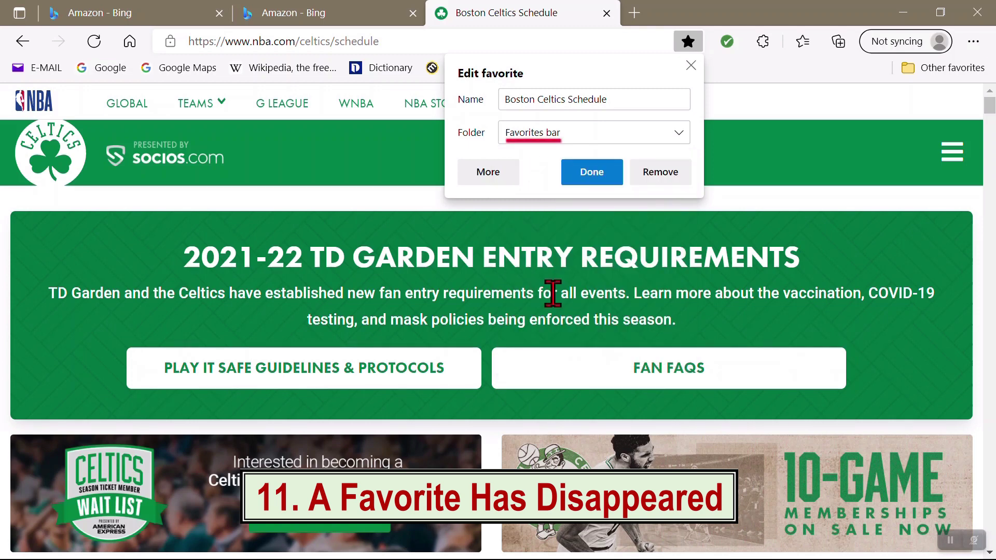
pyautogui.click(597, 176)
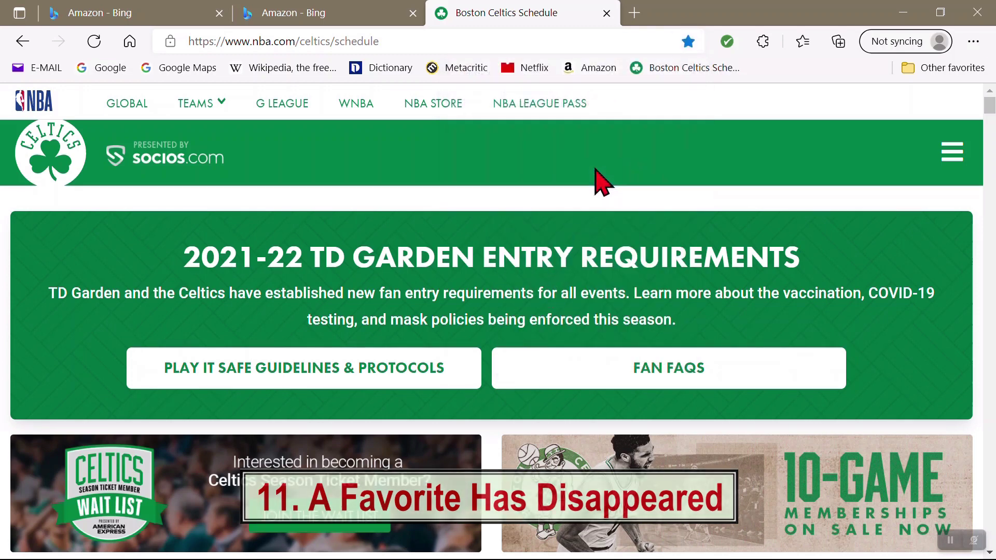